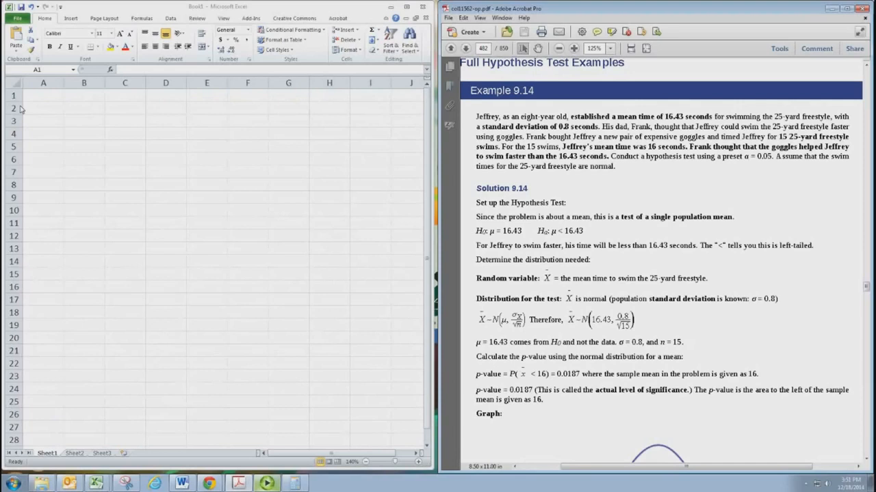
Enter the title "Hypothesis Testing" in A1 and "Testing the mean (with population standard deviation is known)" in A2
click(31, 61)
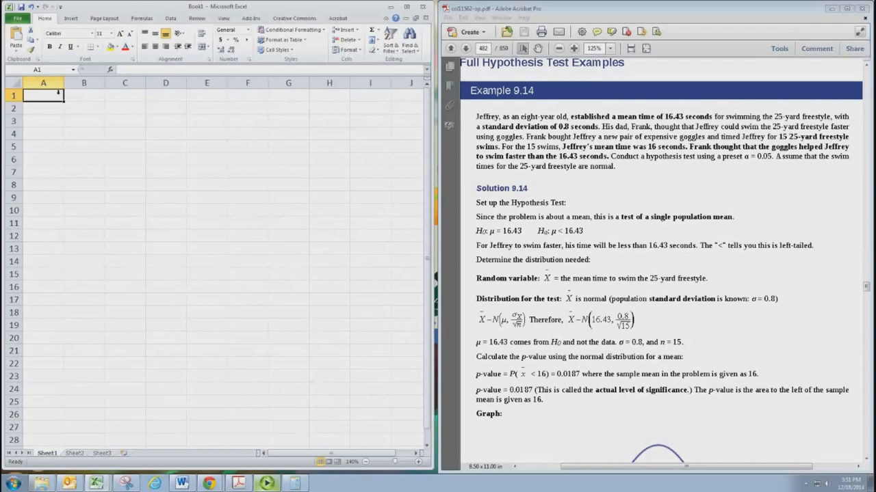
text(Hypothe)
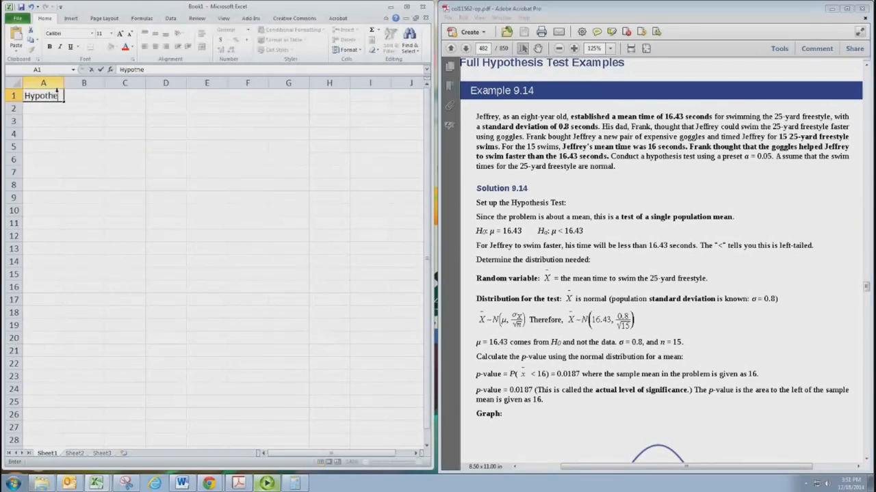
text(sis Testing)
key(Return)
text(Testing )
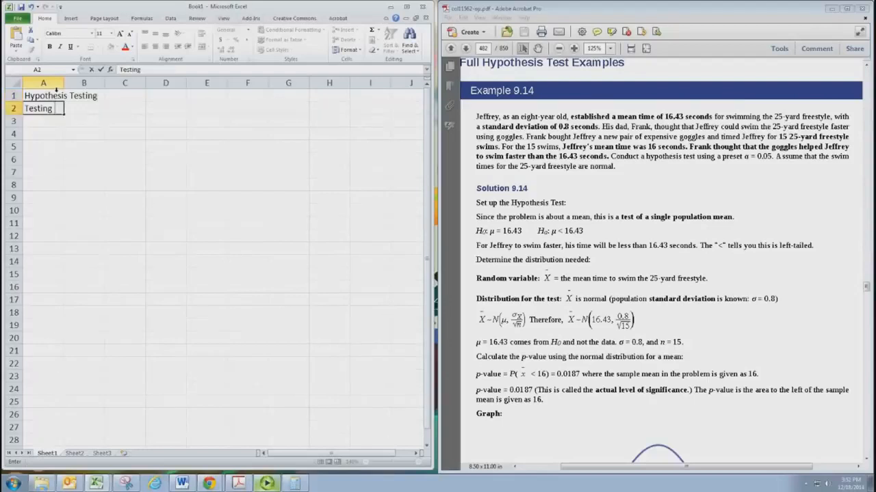
text(the mean)
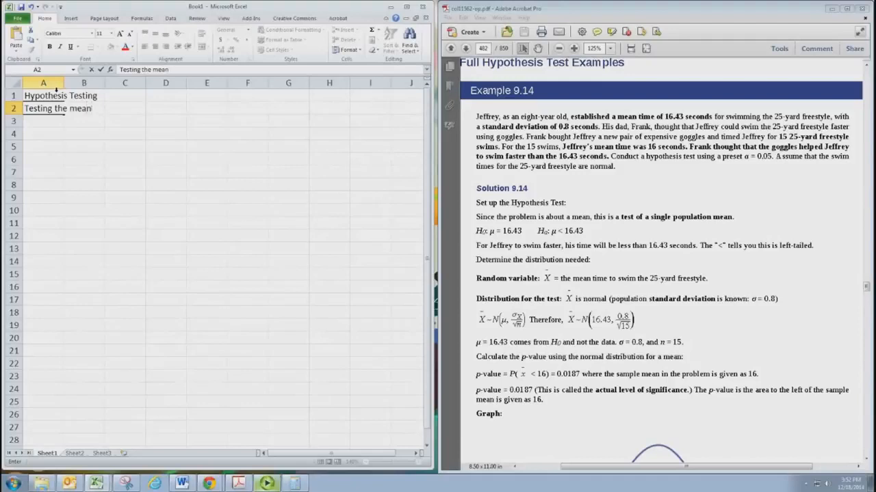
text( (with populat)
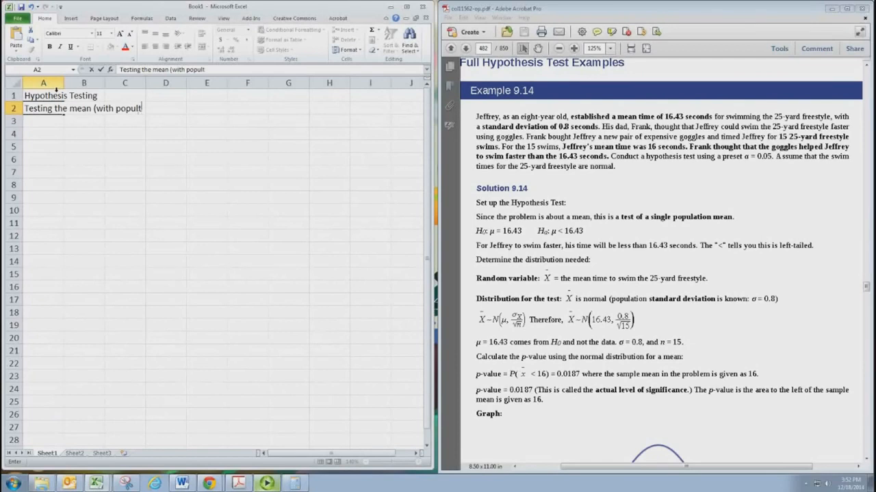
text(ion standard deviation is )
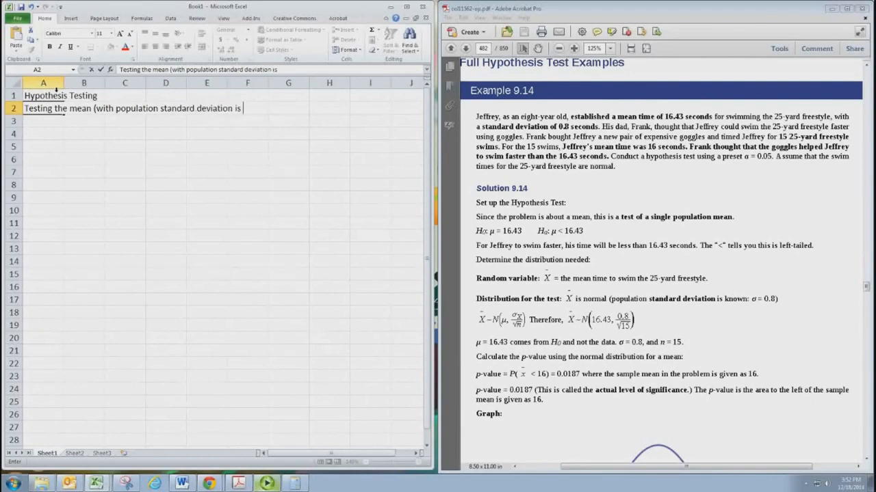
text(known))
key(Return)
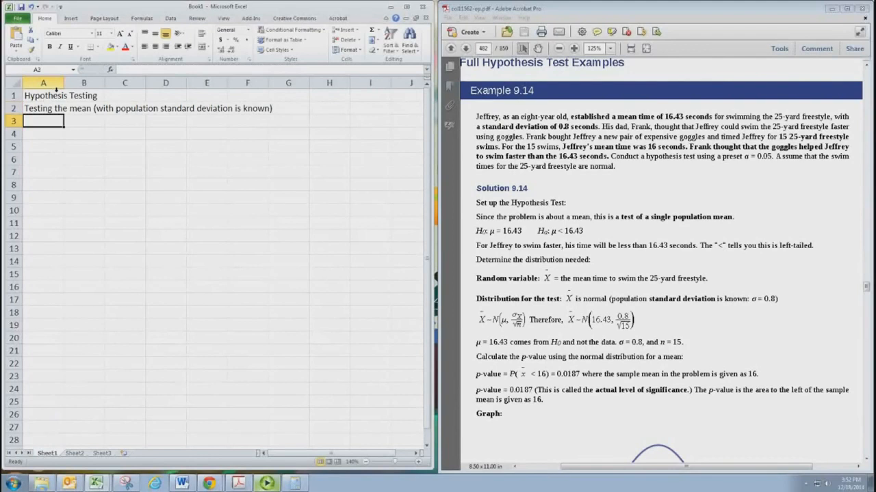
Enter "Without Sample Data" in A3 and the heading "Hypotheses" in A4
text(Without)
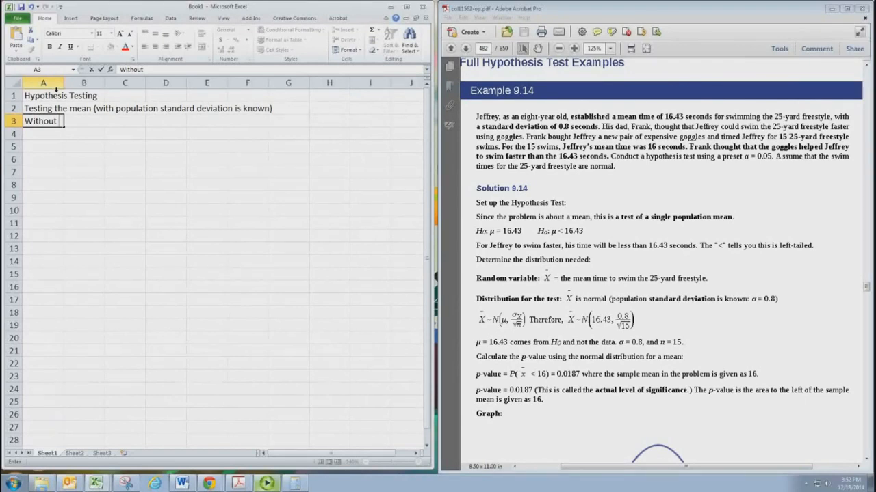
text(Sample Data)
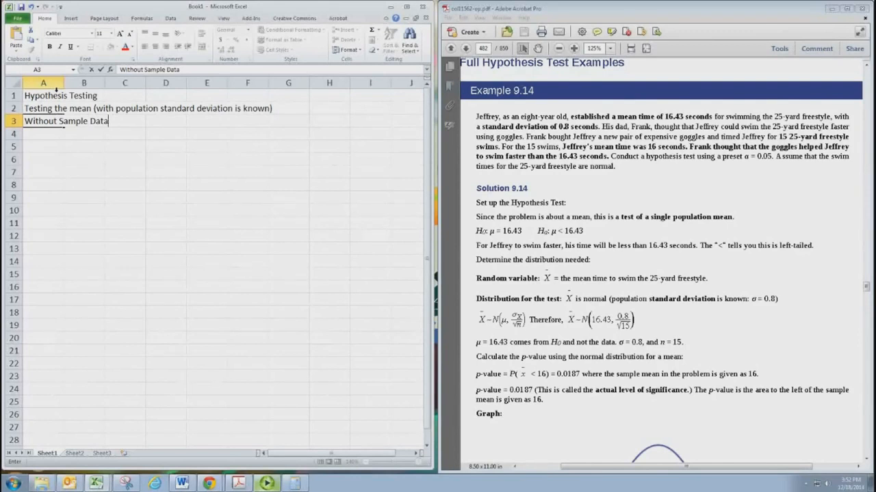
key(Return)
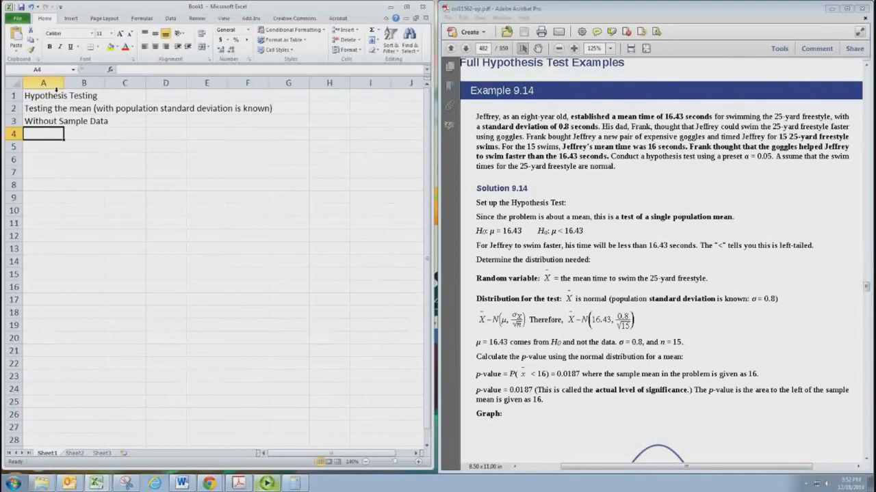
text(Hypothe)
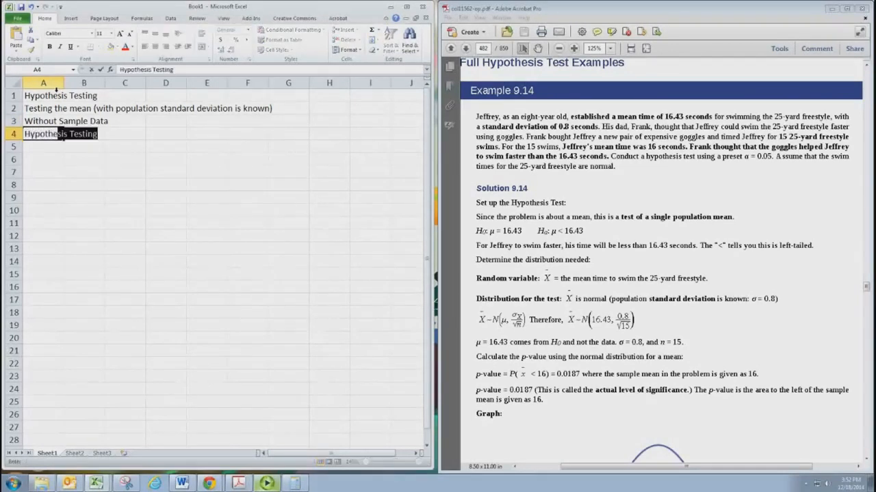
text(ses)
key(Return)
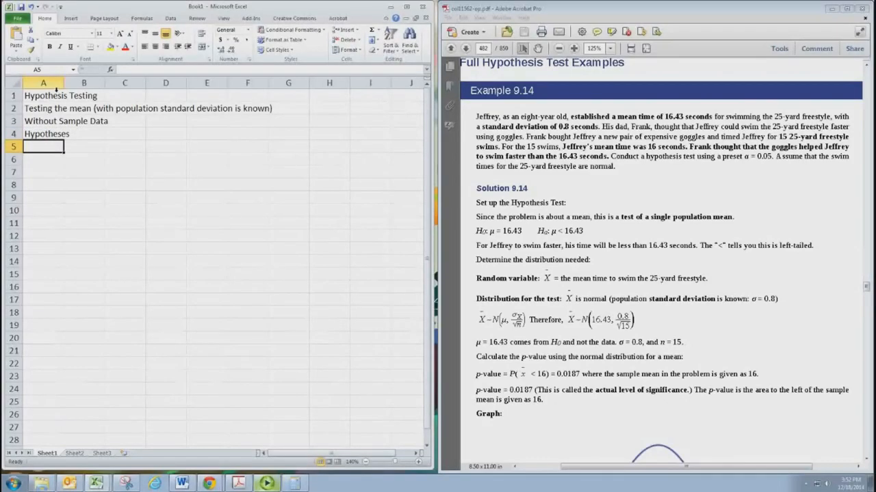
Label the null hypothesis "Ho:" in A5 and the alternative hypothesis "Ha:" in A6
text(H0:)
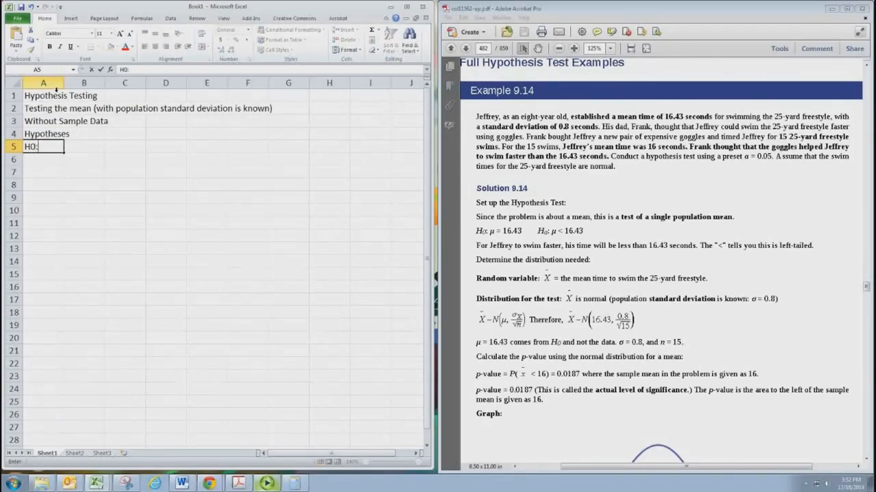
key(Return)
text(H)
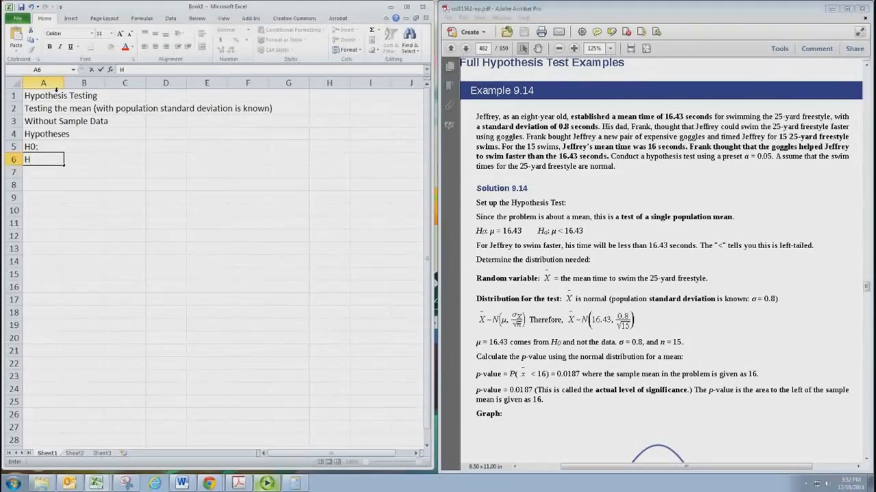
text(1)
text(:)
key(BackSpace)
key(BackSpace)
text(a:)
key(Up)
key(BackSpace)
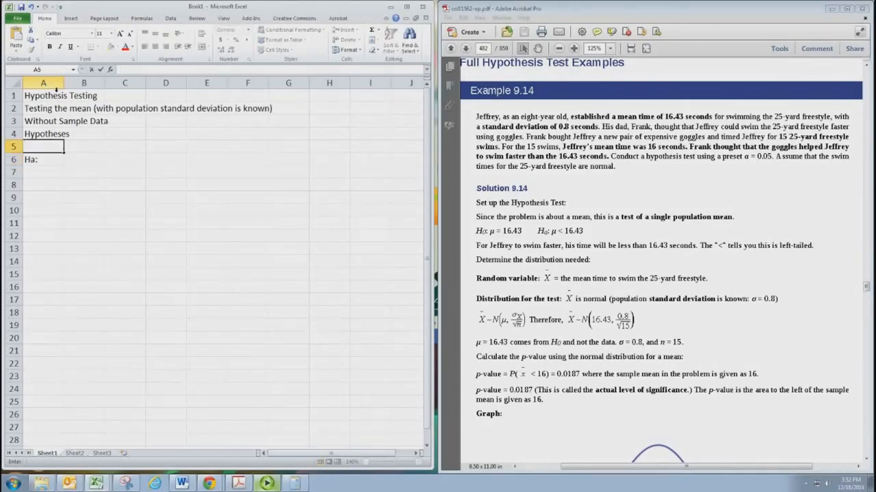
text(Ho:)
key(Tab)
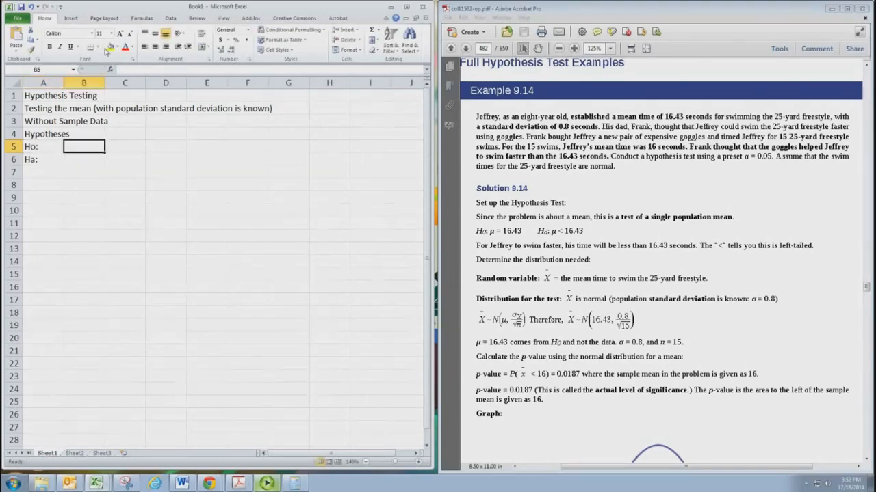
Enter "μ=" in B5 using the Greek Small Letter Mu symbol, and right-align the cell
click(70, 18)
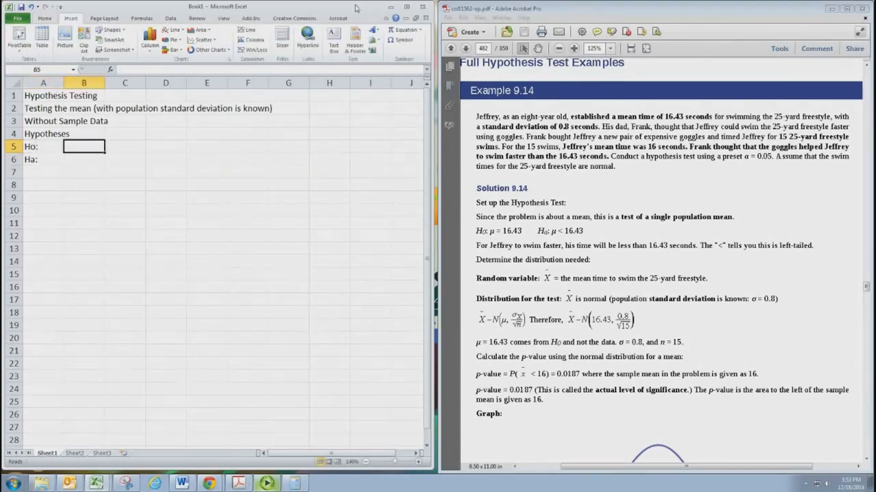
click(404, 42)
click(292, 217)
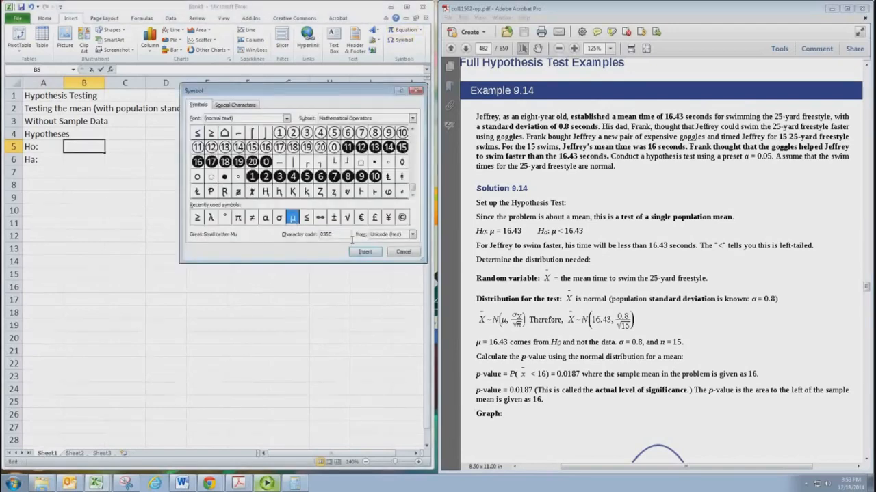
click(365, 252)
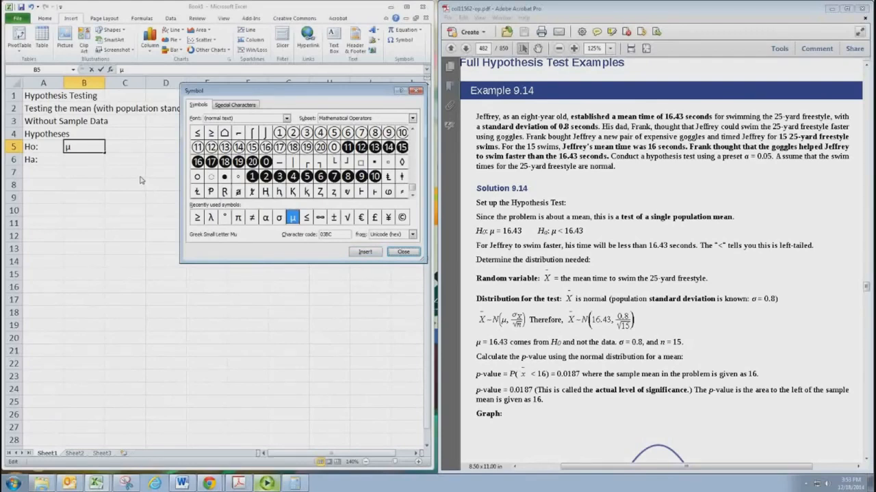
key(Escape)
text(=)
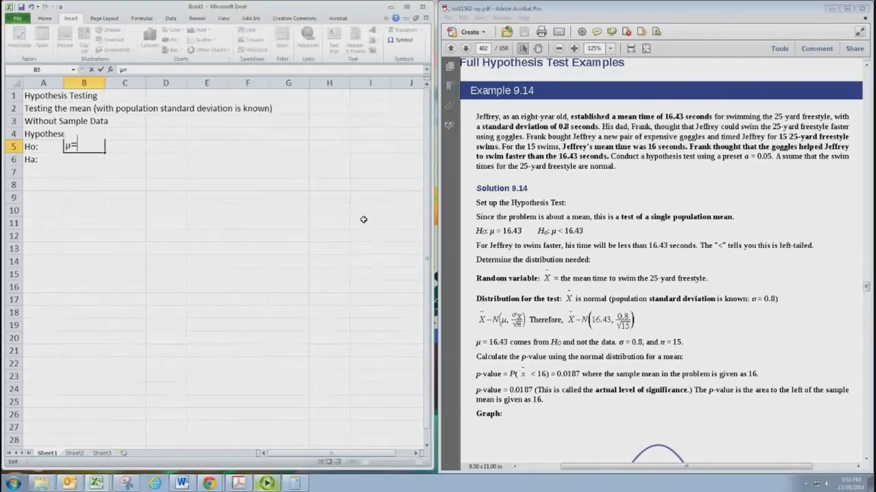
key(Return)
key(Up)
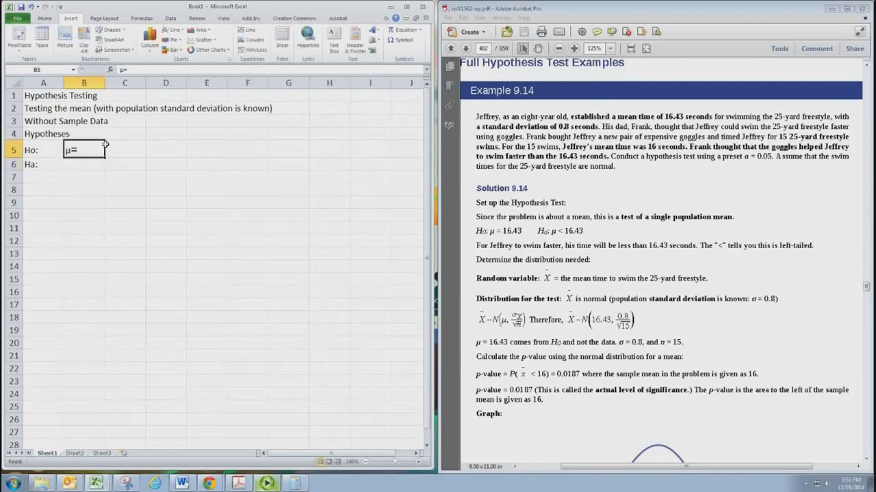
click(45, 19)
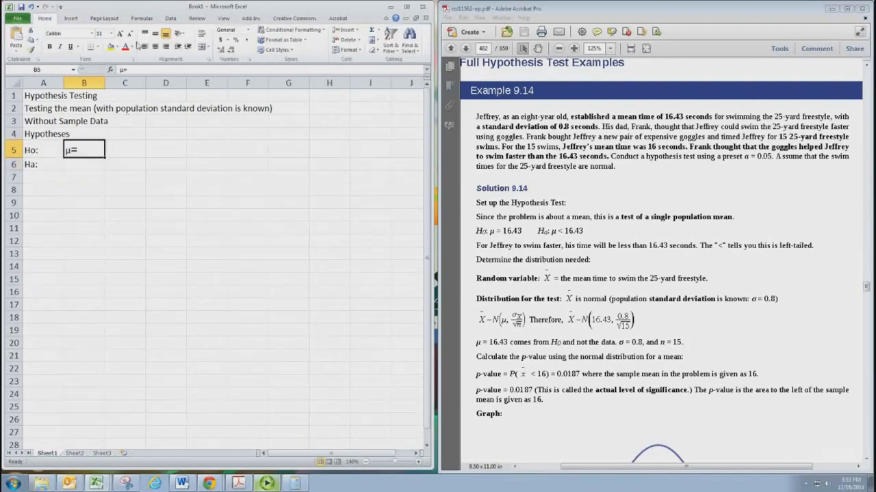
click(165, 45)
Copy the μ= cell from B5 into B6 and change the copy to "μ<"
key(ctrl+c)
click(97, 167)
key(ctrl+v)
double_click(100, 168)
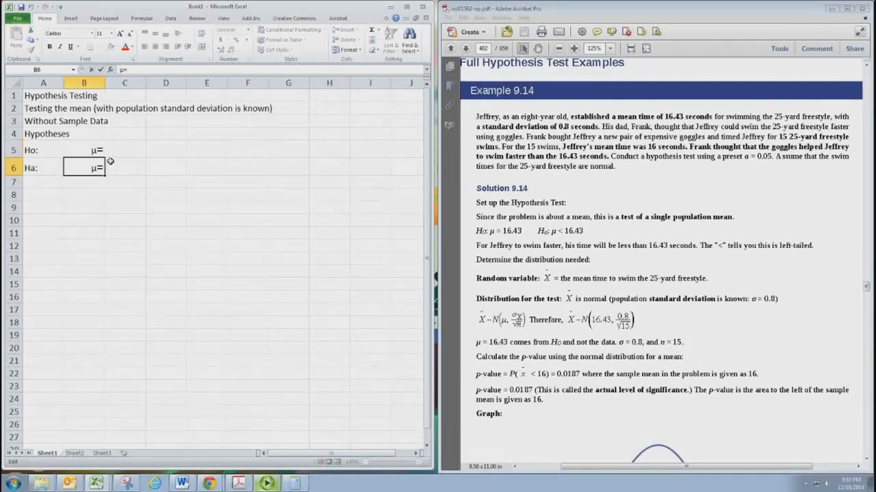
key(BackSpace)
text(<)
Enter the hypothesized mean 16.43 for both hypotheses in C6 and C5
click(136, 172)
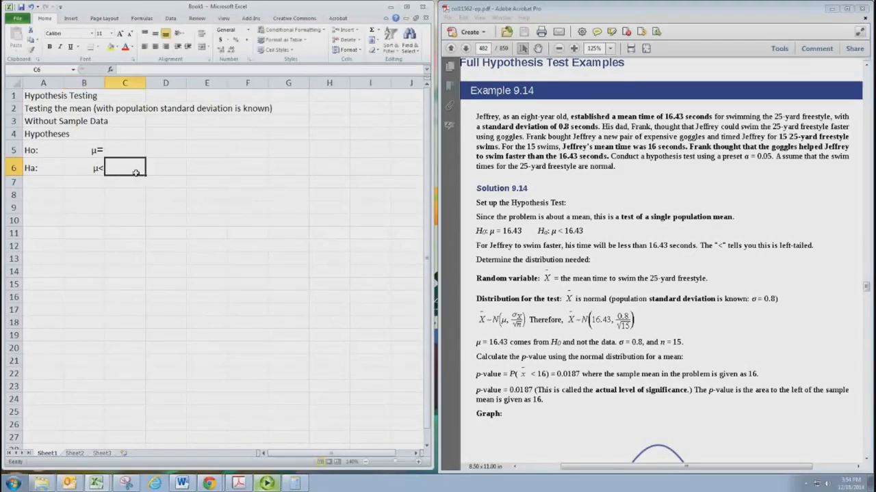
text(16.43)
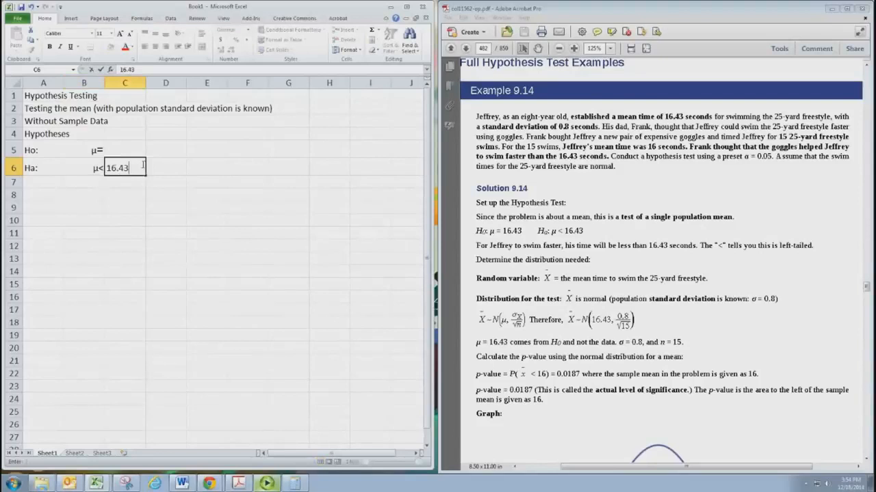
key(Return)
click(140, 166)
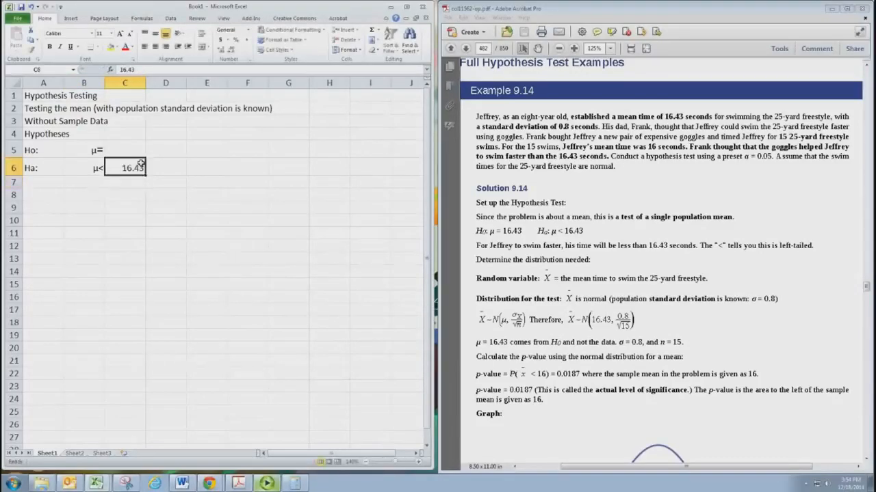
key(Up)
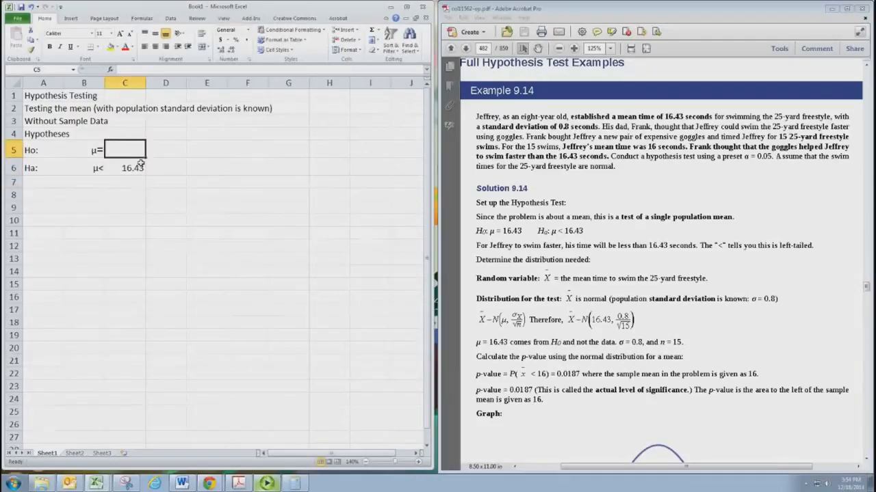
text(16)
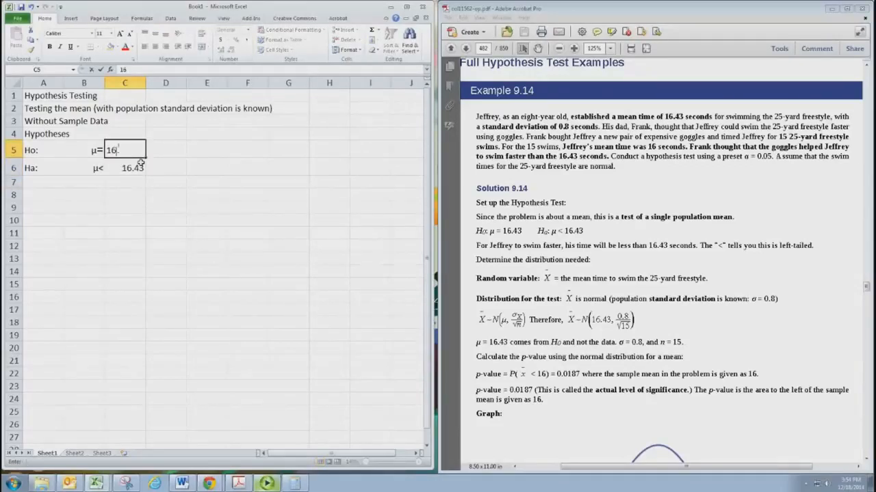
text(.43)
key(Return)
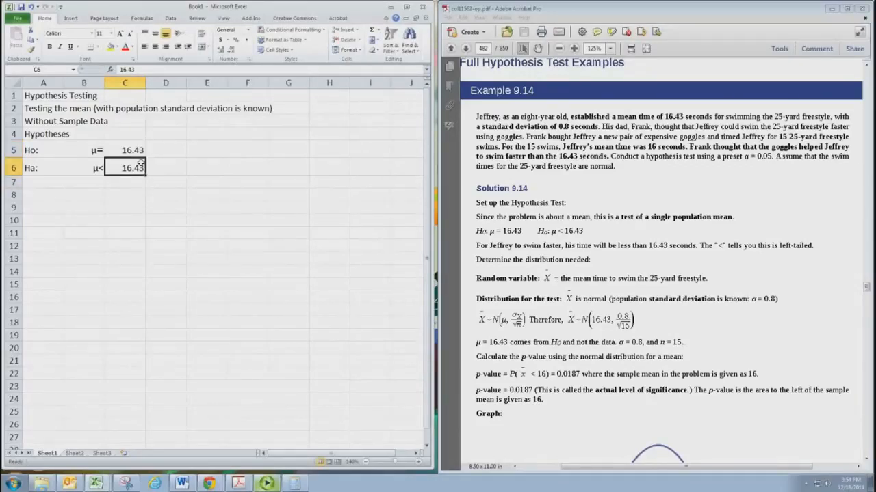
Enter the label "Type of Test:" in A8, leaving row 7 blank
key(Down)
key(Down)
key(Left)
key(Left)
text(Typte)
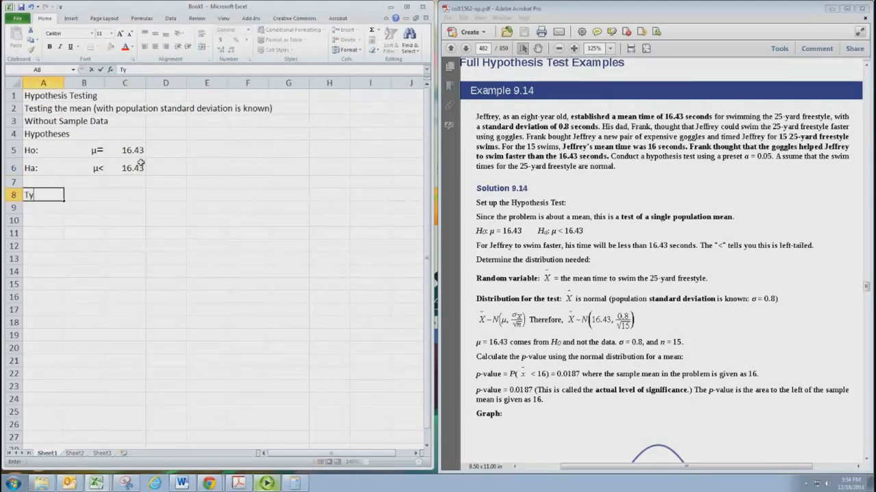
key(BackSpace)
key(BackSpace)
text(e of)
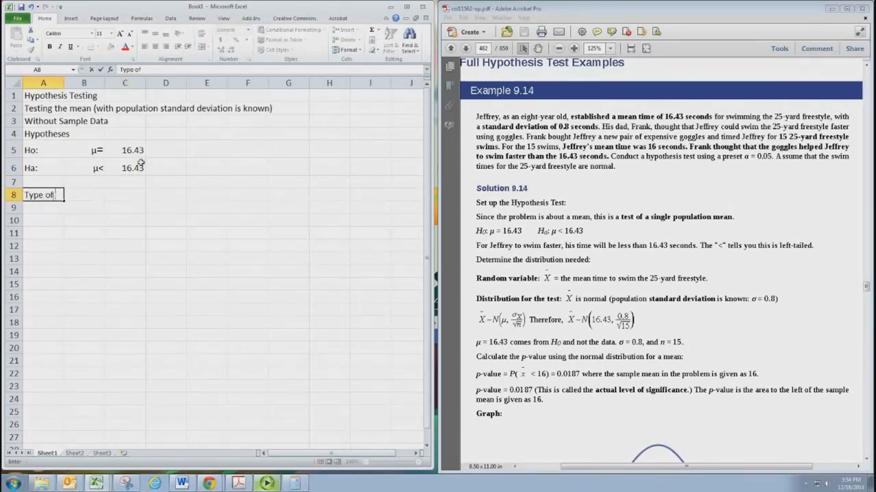
text( Test:)
Enter "Left-tailed Test" in C8 as the type of test
key(Tab)
key(Tab)
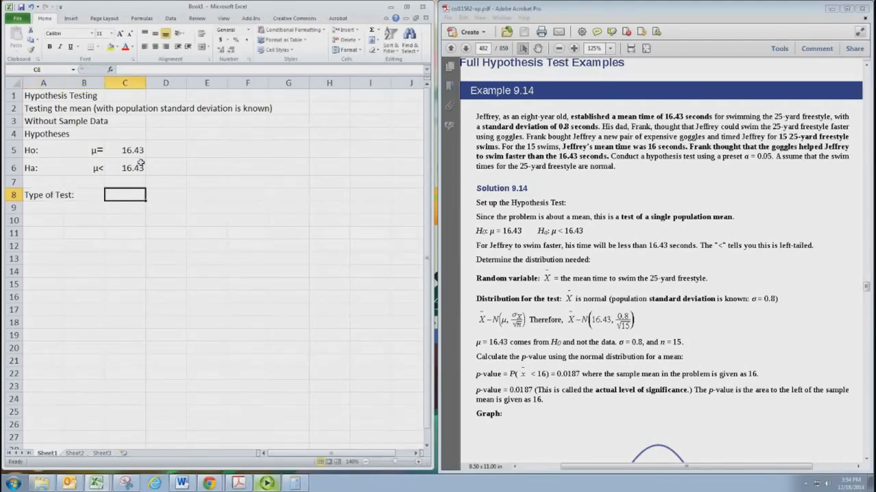
text(Left)
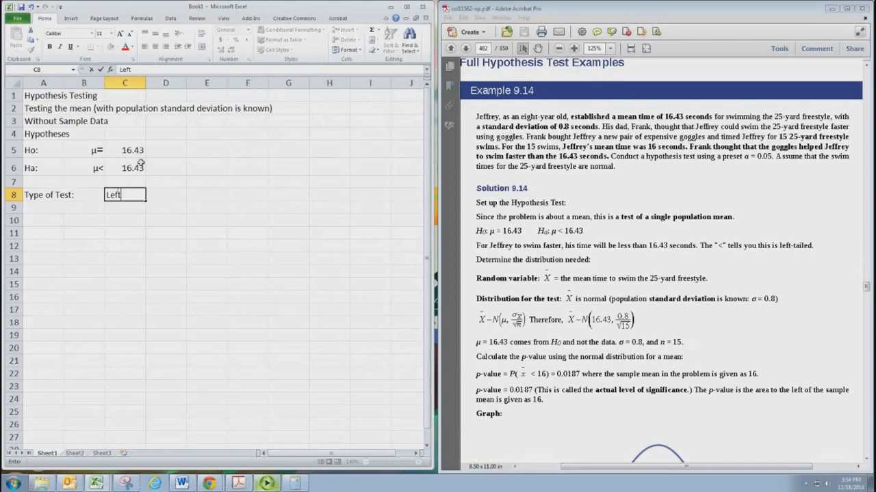
text(-tailed Test)
key(Return)
Enter the label "Type of Distribution:" in A9, below the type of test
key(Left)
key(Left)
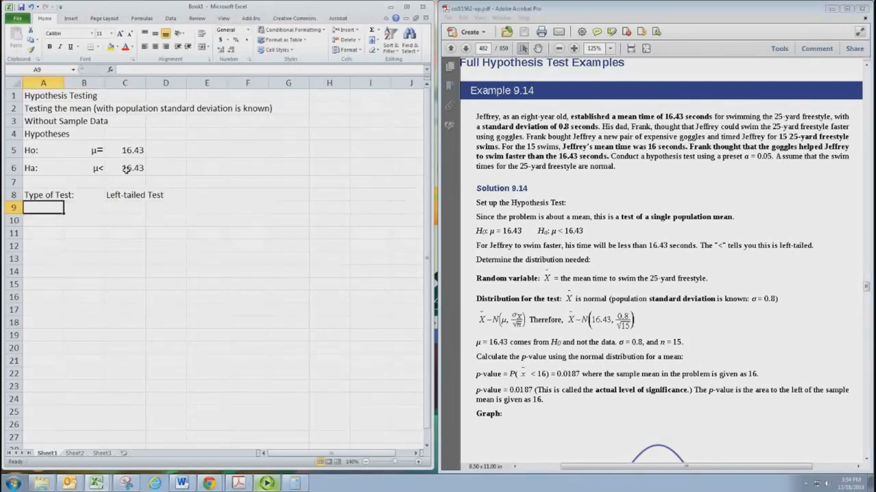
text(Type o)
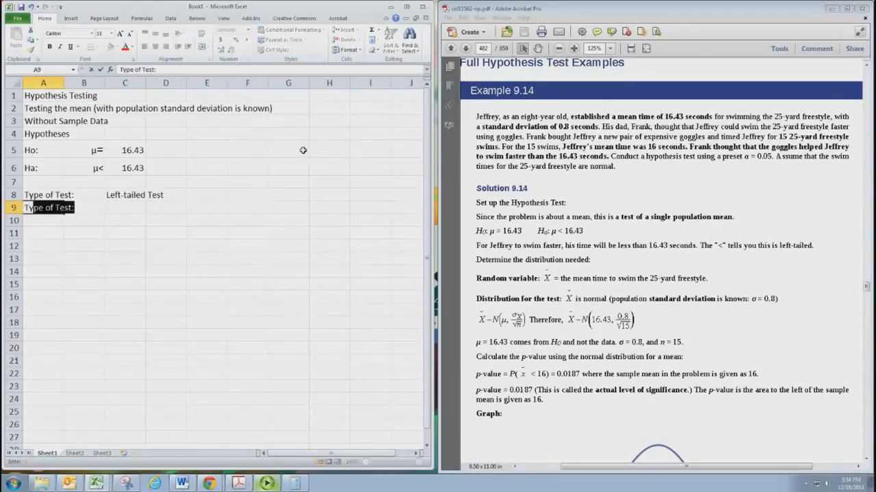
text(f Distribu)
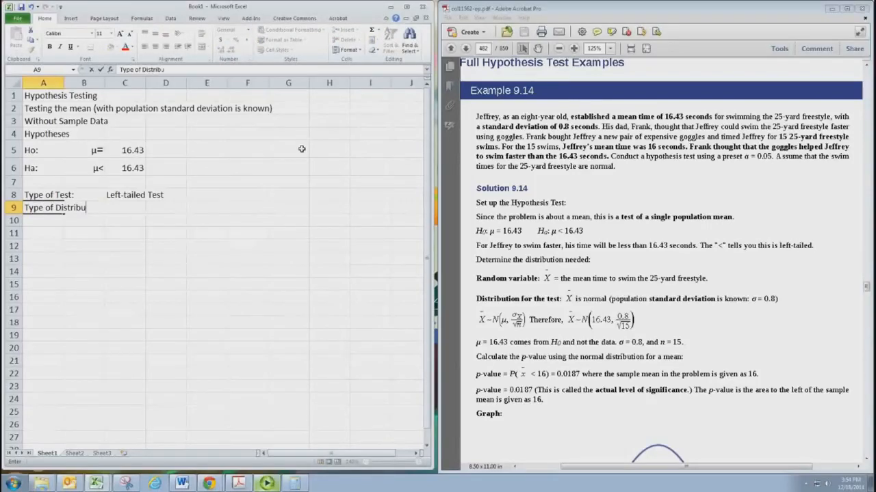
text(tion:)
key(Tab)
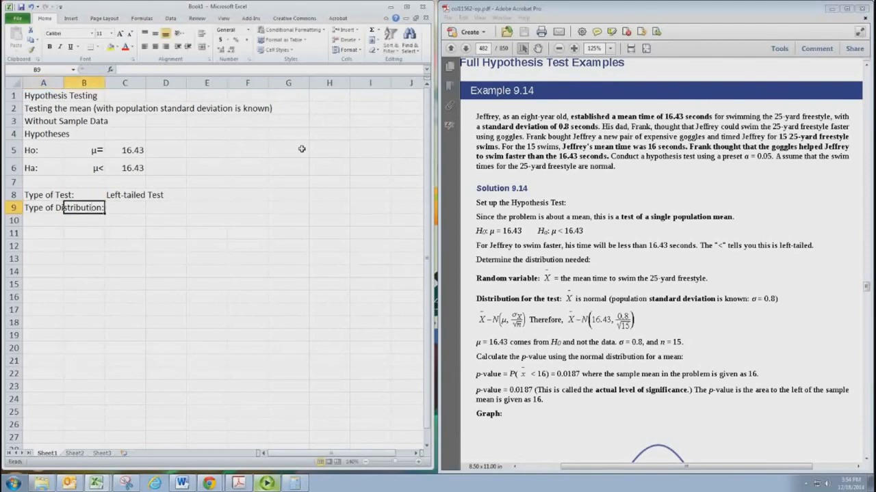
Start the distribution description in C9 with the text "Normal Distribution since"
key(Tab)
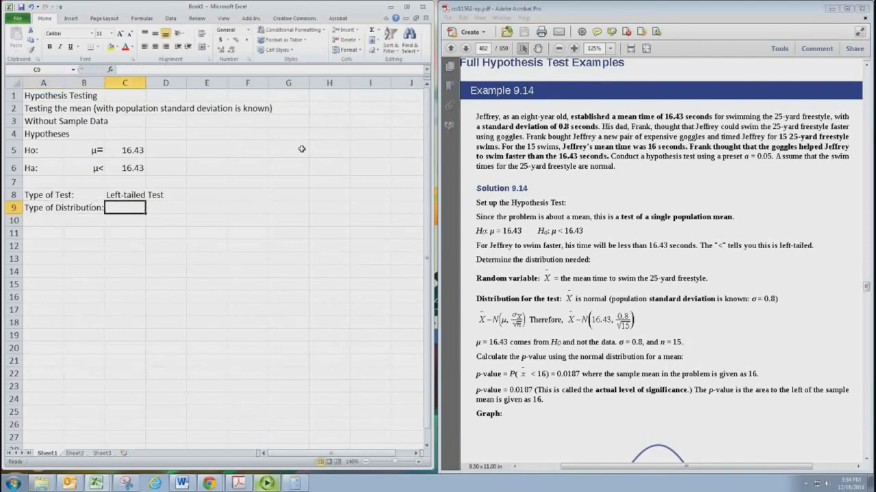
text(Normal )
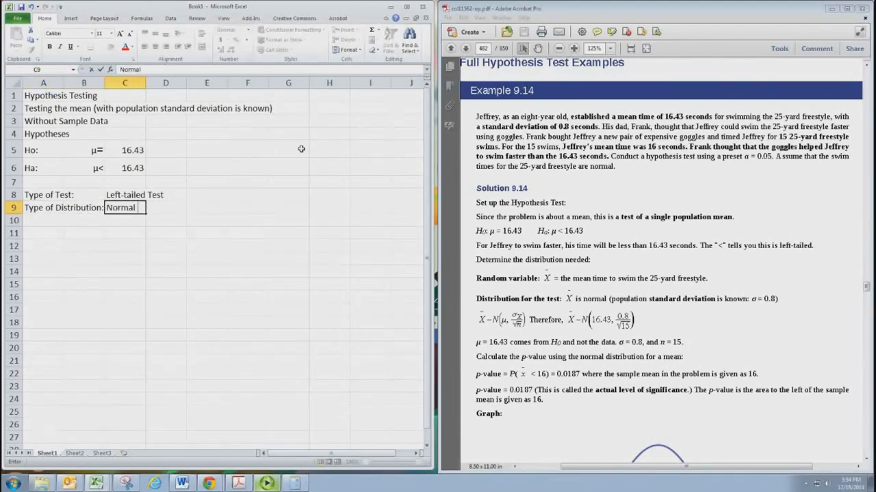
text(Distriobu)
key(BackSpace)
key(BackSpace)
key(BackSpace)
text(bution)
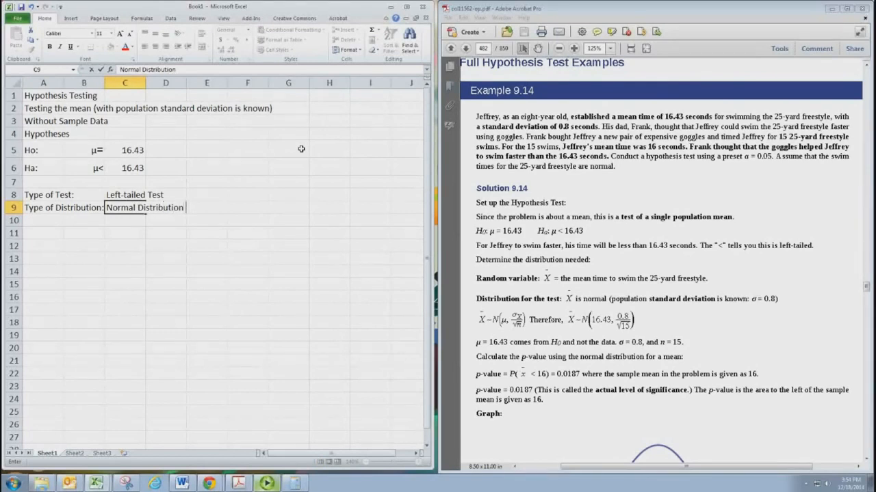
text( since)
Insert the Greek small letter sigma (σ) after "since" in C9 and complete the entry with "is known"
click(70, 18)
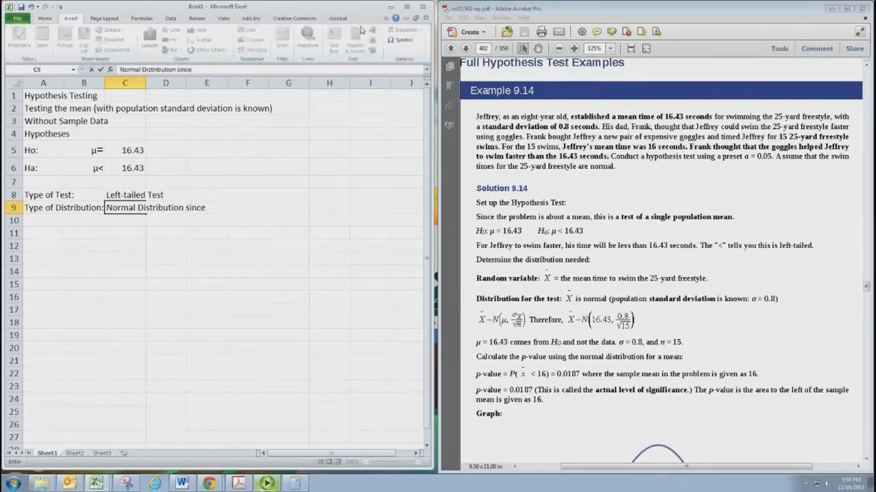
click(404, 40)
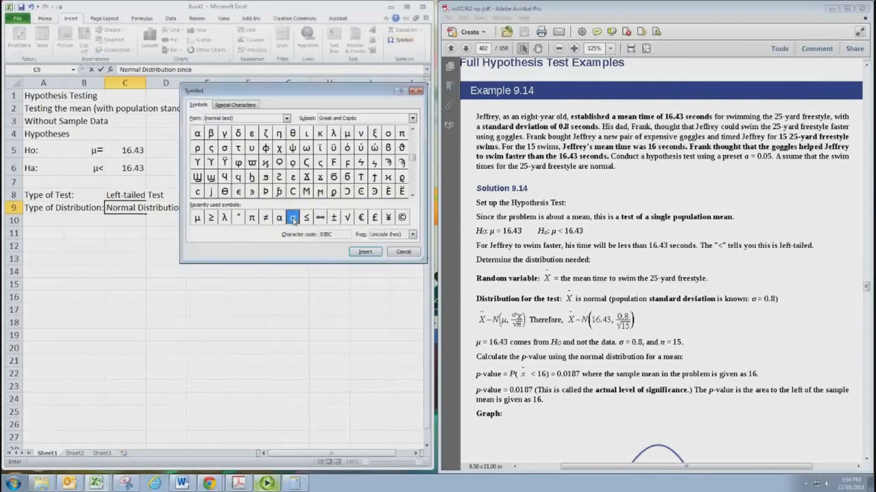
click(292, 218)
click(365, 252)
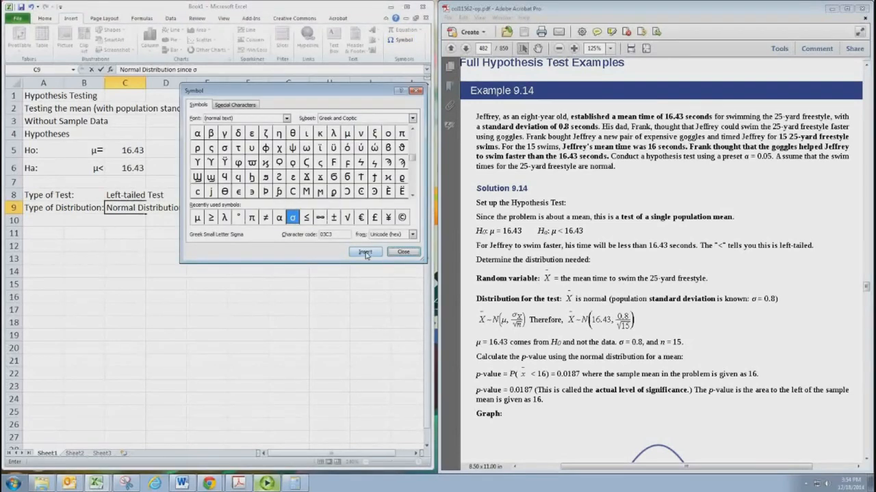
click(403, 252)
text(is known)
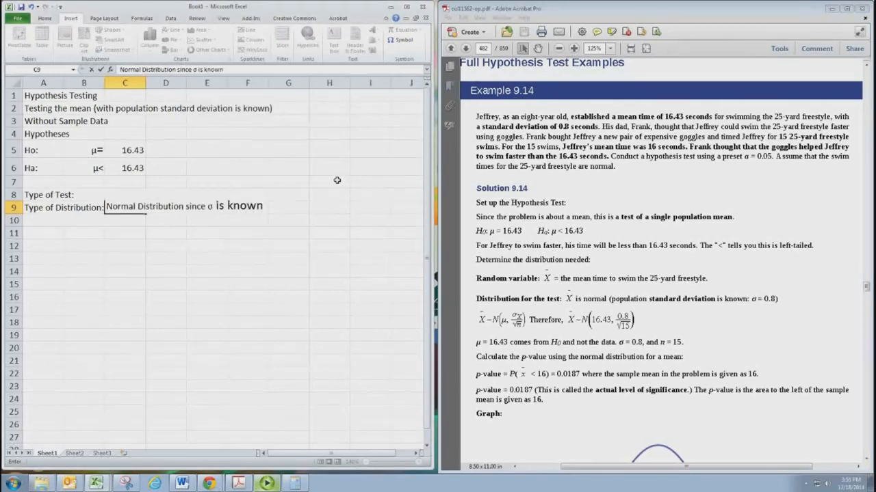
key(Return)
Enter the label "Level of Significance:" in A11, leaving row 10 blank
key(Left)
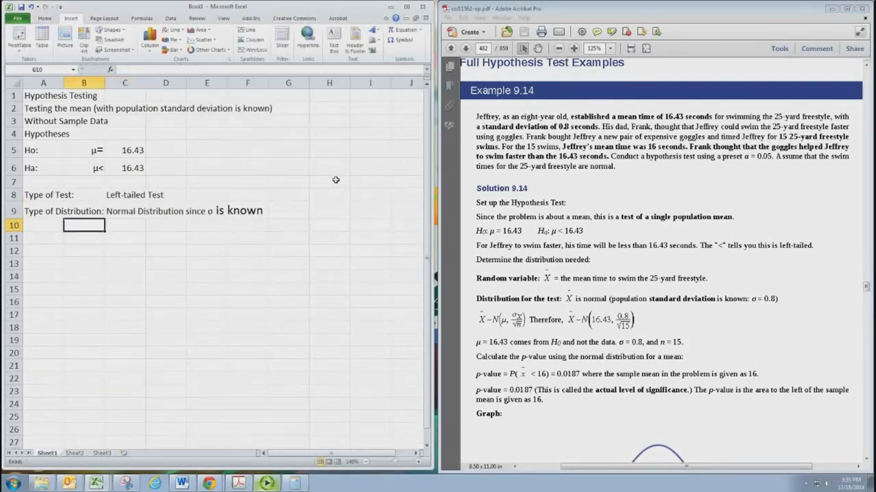
key(Down)
key(Left)
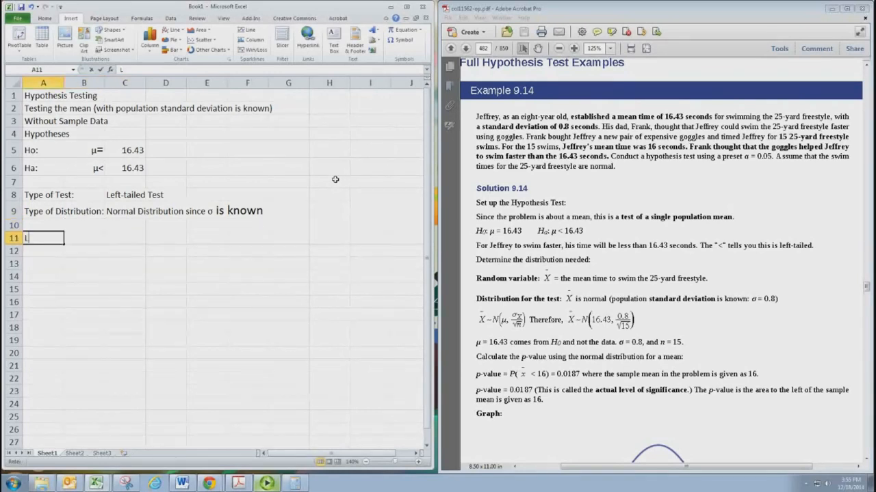
text(Level)
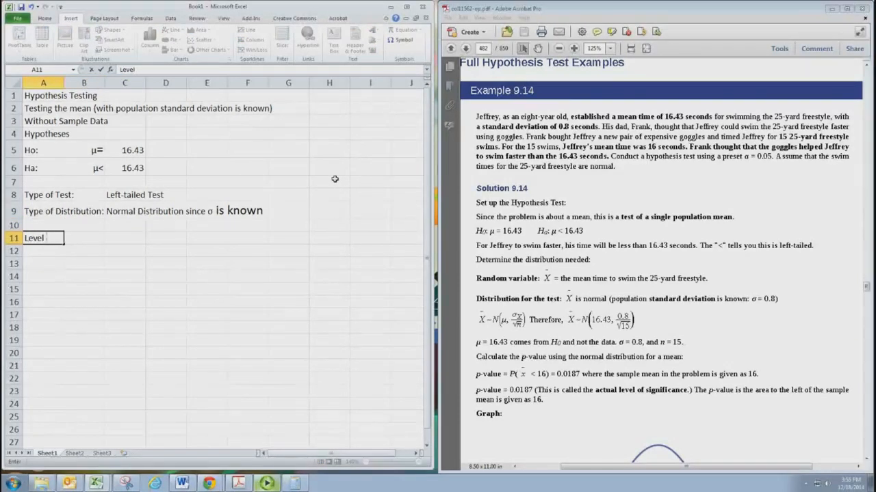
text(of Significance:)
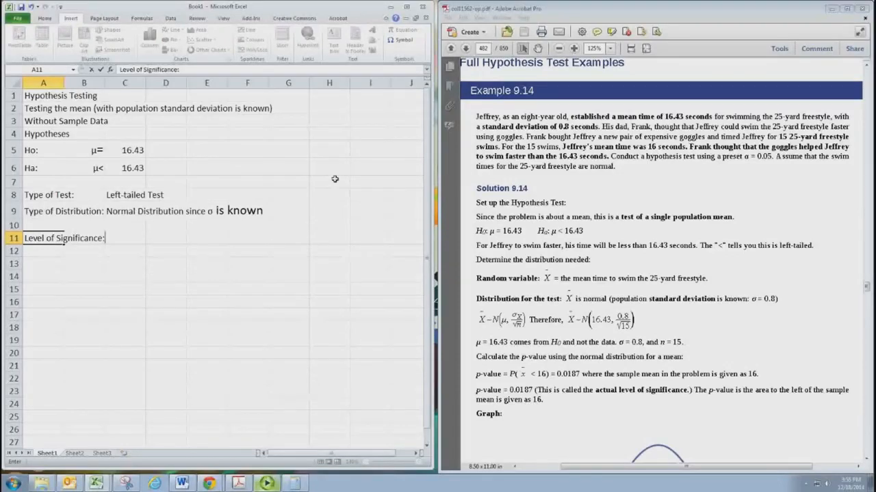
Enter "α=0.05" in C11 as the significance level, inserting the alpha as a Greek symbol
key(Tab)
key(Tab)
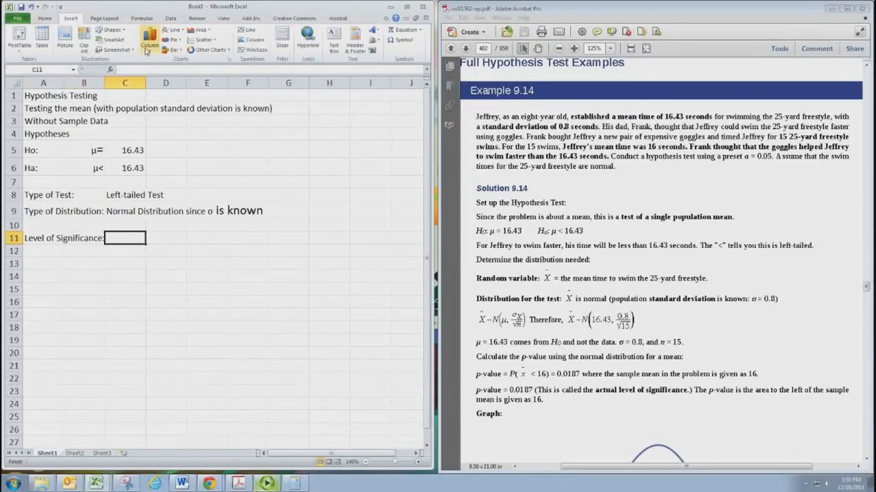
click(403, 43)
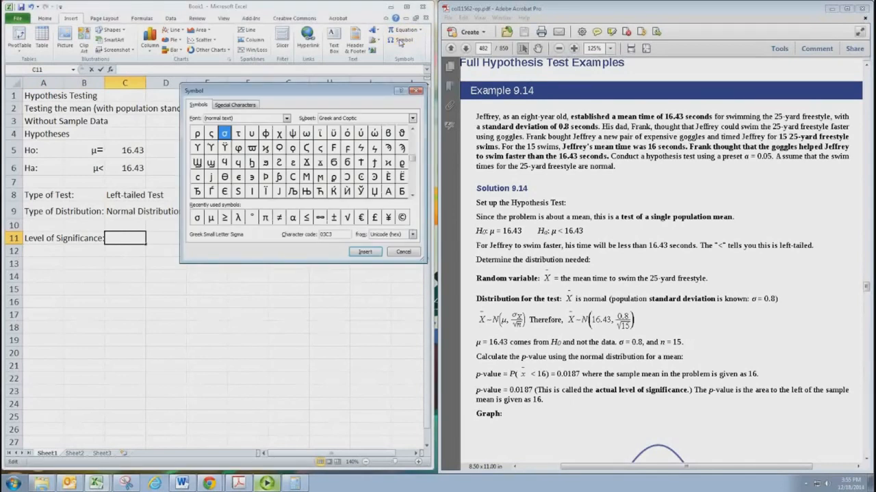
click(292, 217)
click(364, 252)
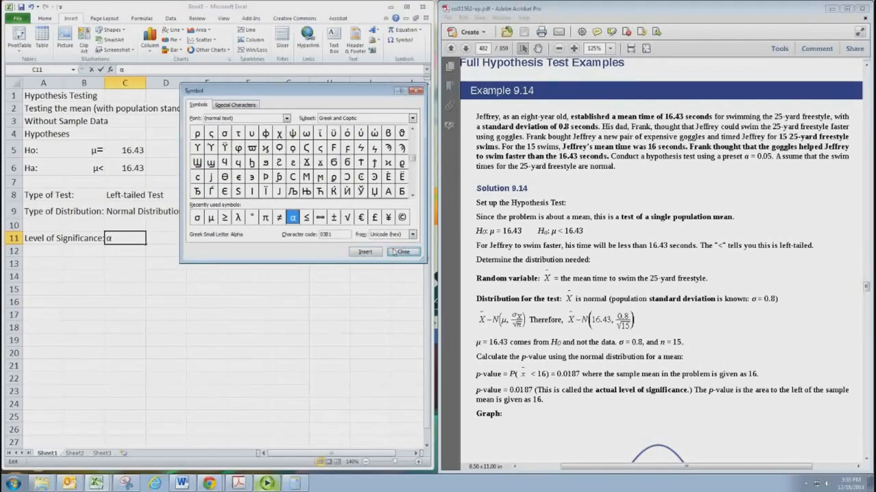
click(401, 252)
text(=0.05)
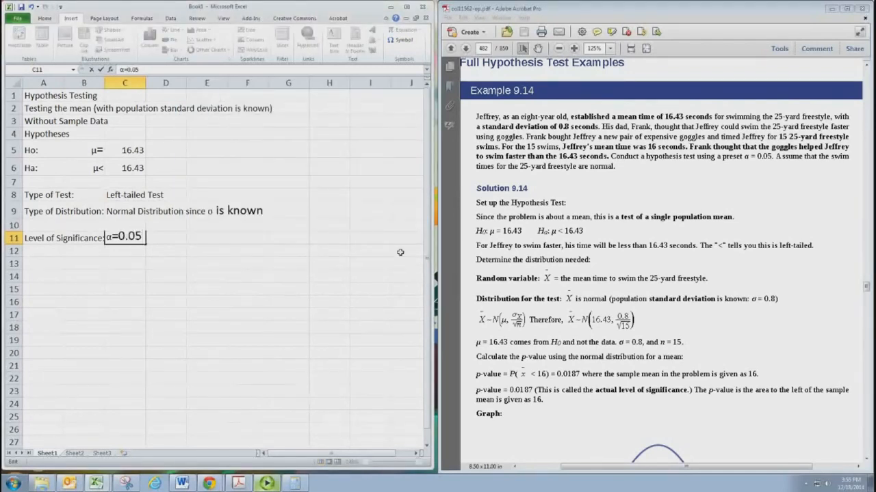
key(Return)
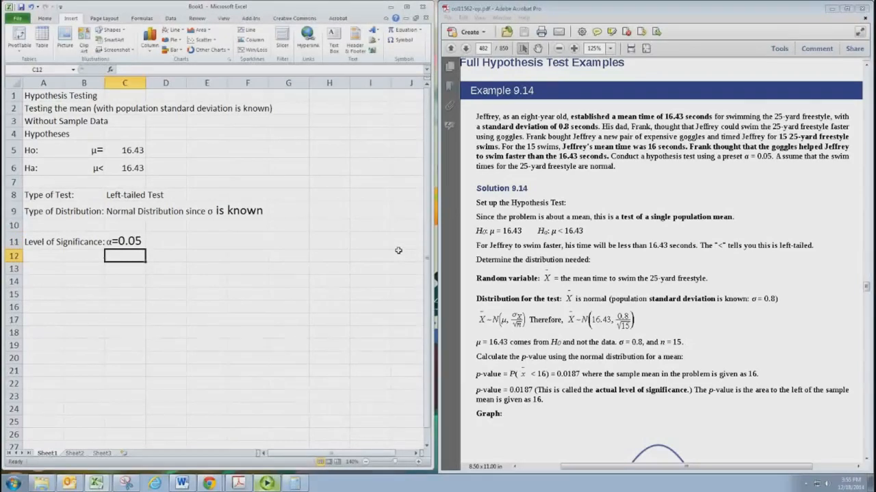
Enter the heading "Sample Statistics" in A13, leaving row 12 blank
click(56, 270)
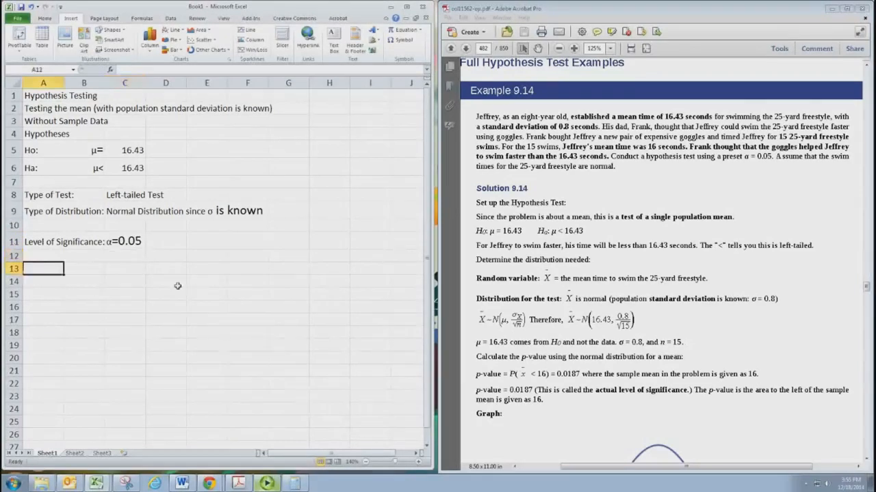
text(Sample St)
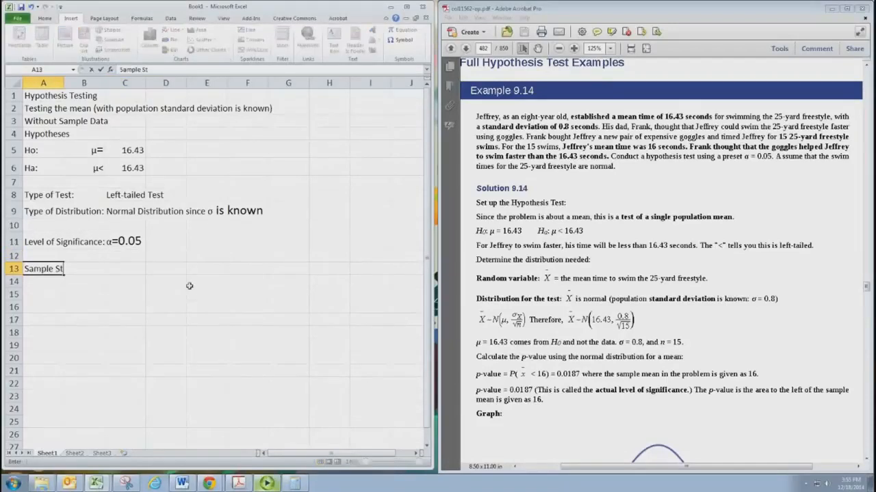
text(atistics)
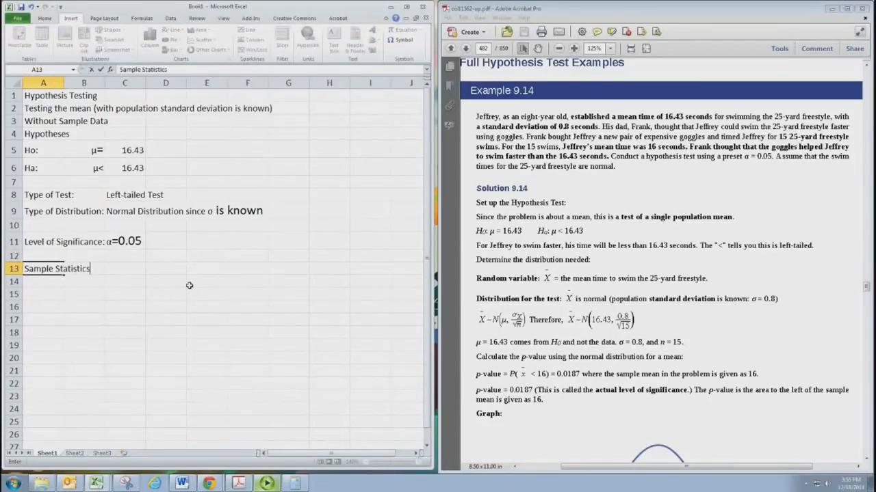
key(Return)
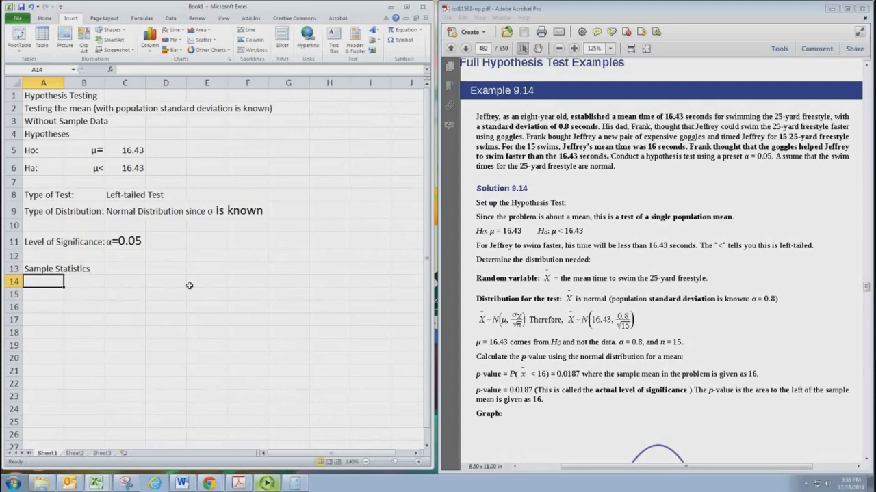
Enter the labels "sample Mean" in A14 and "Sample Size" in A15
text(sample Mean)
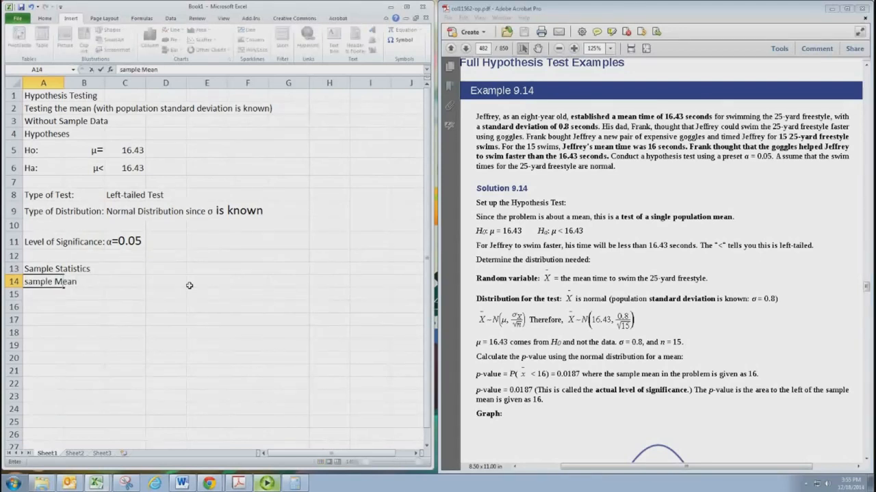
key(Right)
key(Right)
key(Left)
key(Left)
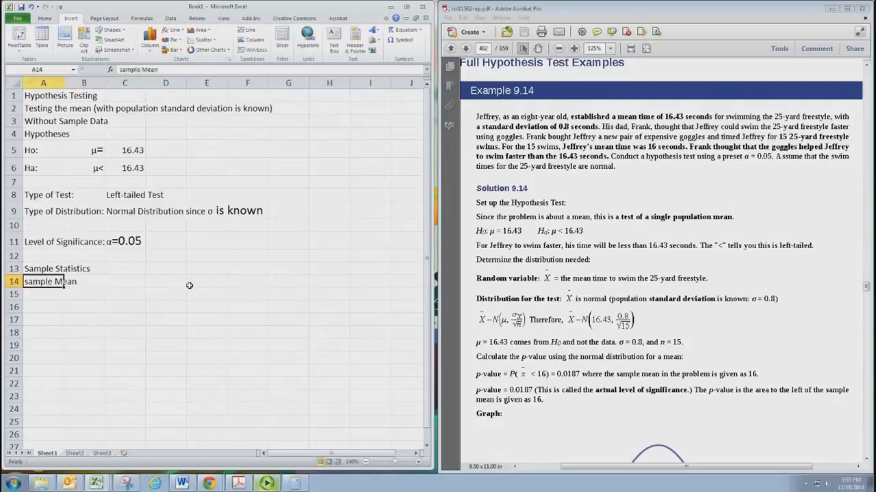
key(Down)
text(Sample Siz)
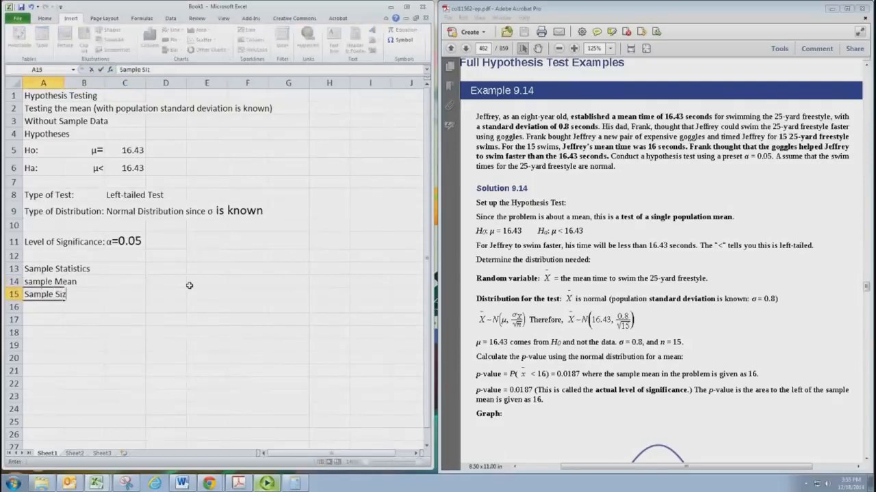
text(e)
key(Return)
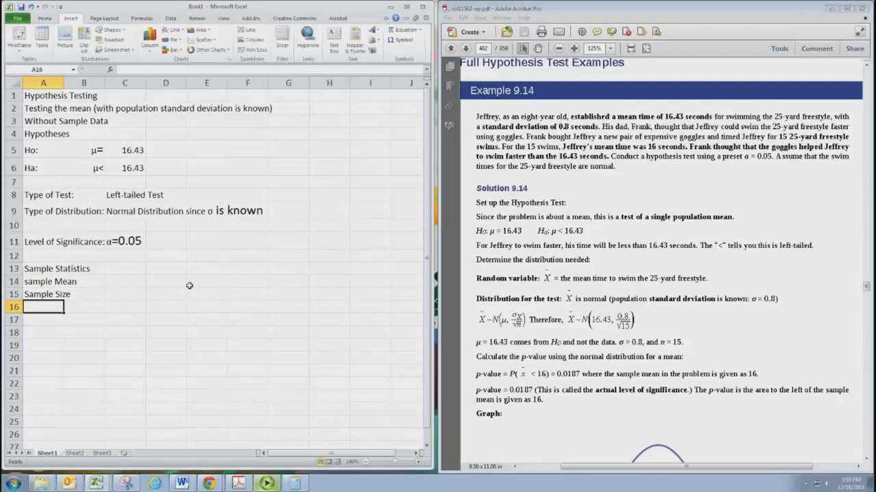
Enter the label "Population Standard Deviation" in A16
text(P)
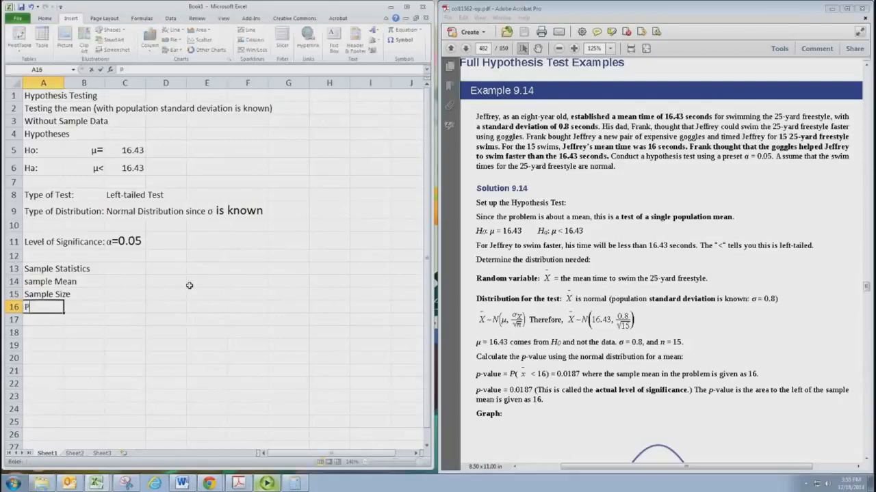
text(opulation Standard)
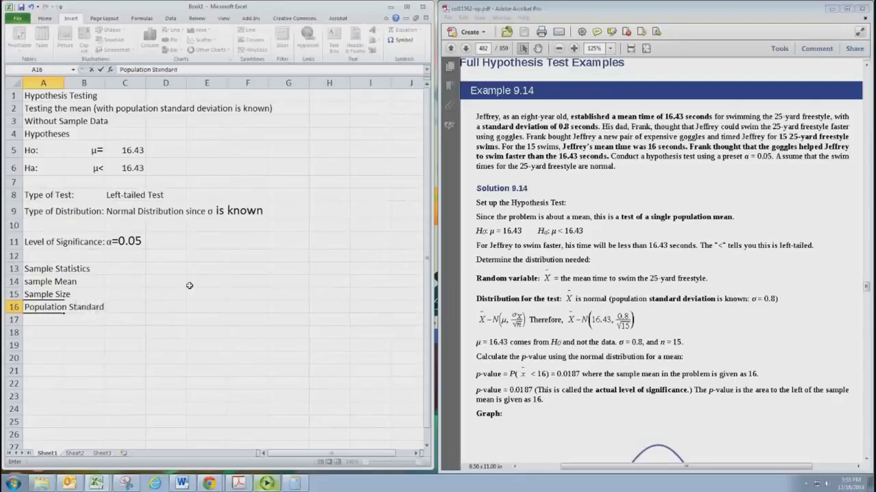
text( Deviation)
key(Return)
Enter the sample mean 16 in D14 and highlight the 16-second mean time in the PDF's problem text
key(Up)
key(Up)
key(Up)
key(Right)
key(Right)
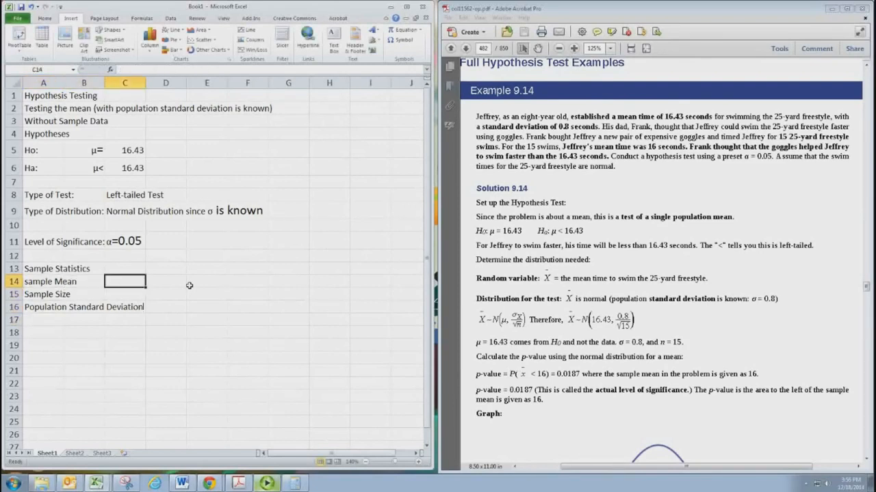
key(Right)
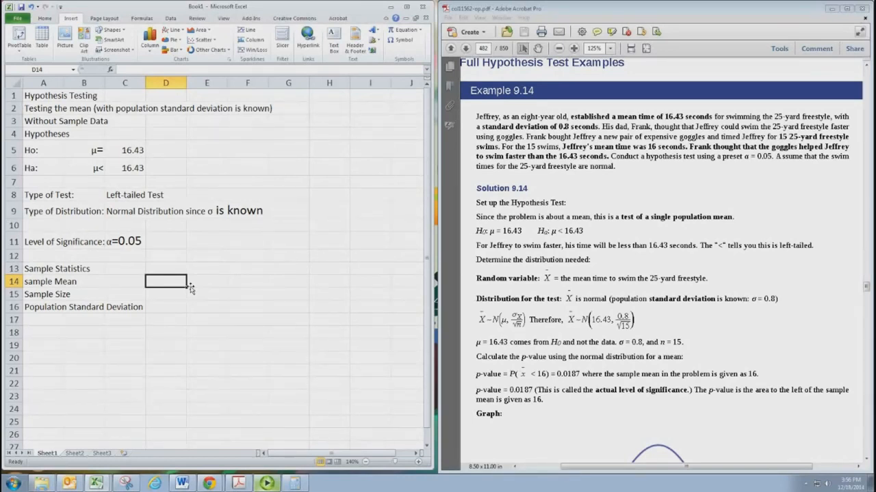
text(16)
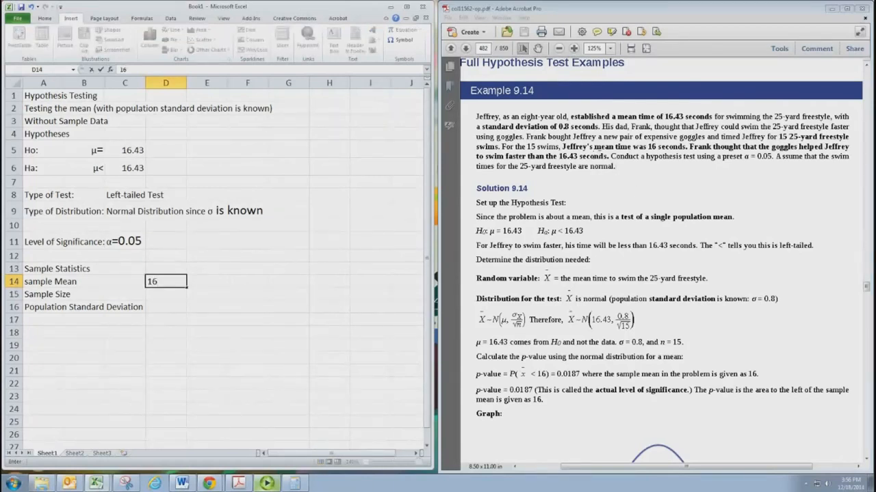
drag(562, 146, 685, 147)
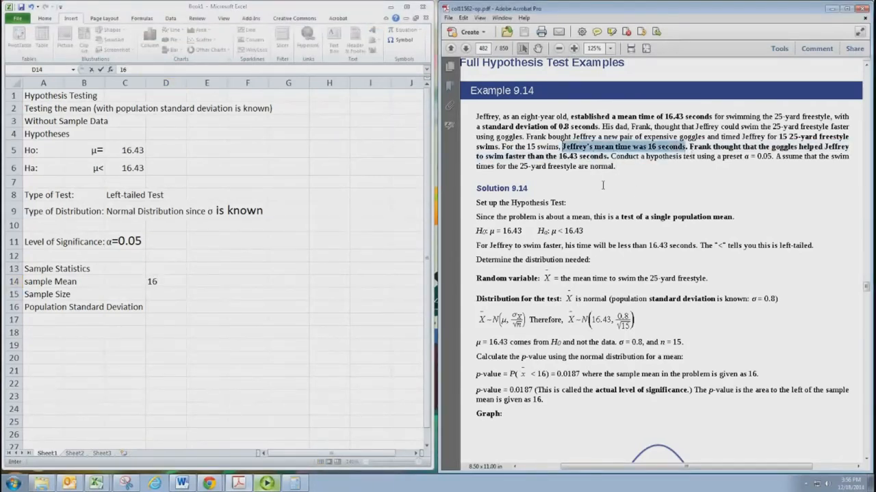
click(164, 297)
click(167, 297)
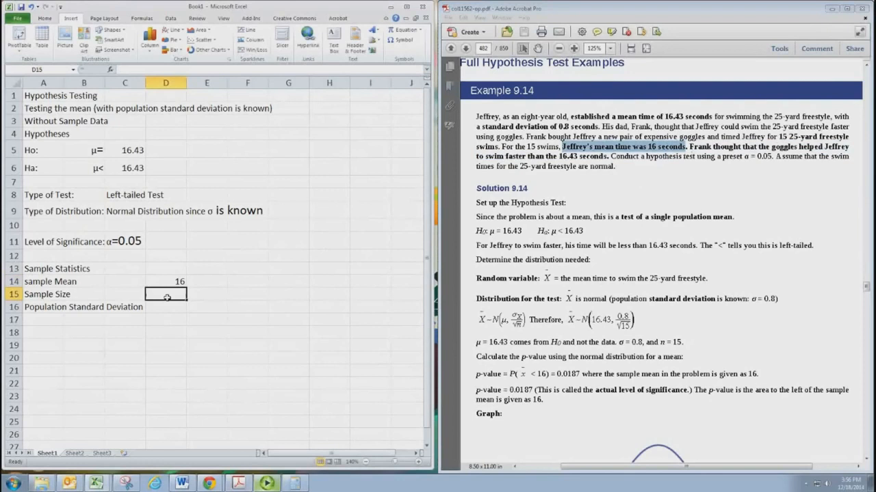
Enter the sample size 15 in D15 and highlight "the 15 swims" in the PDF's problem text
text(15)
drag(514, 147, 559, 150)
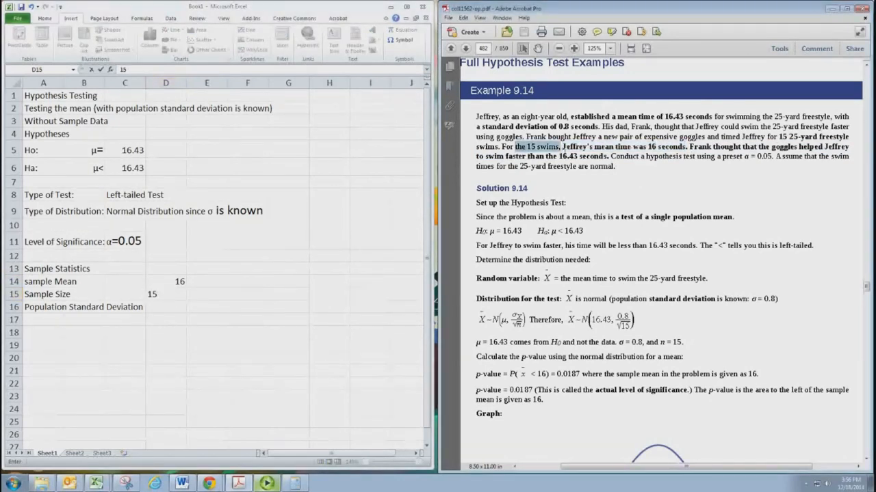
click(175, 305)
key(Return)
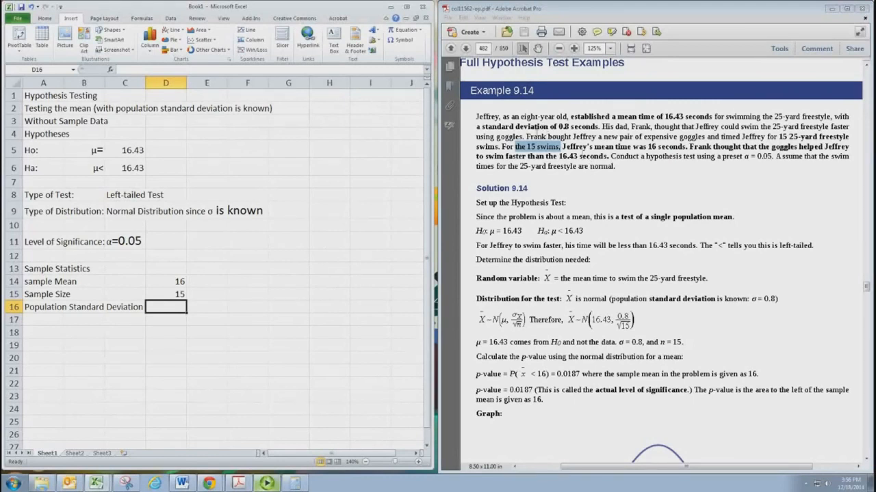
Highlight "deviation of 0.8" in the PDF's problem text and enter the population standard deviation 0.8 in D16
drag(515, 127, 568, 127)
click(176, 307)
text(0.8)
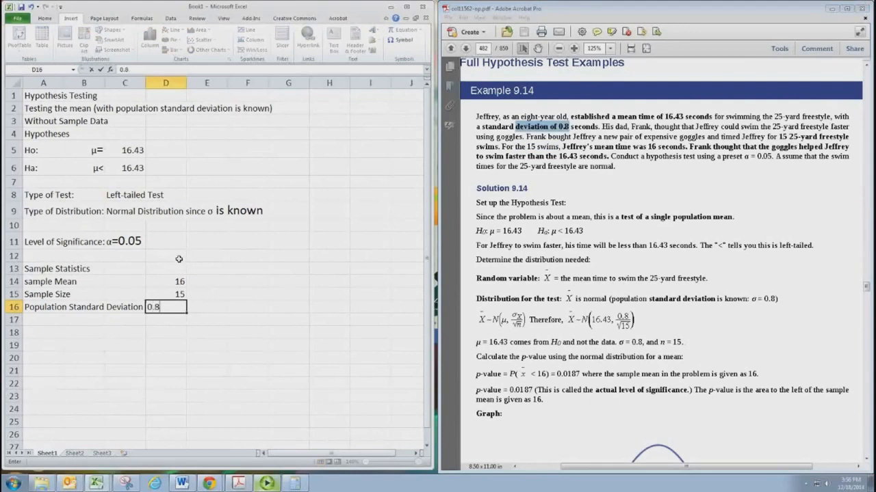
key(Return)
Enter the label "Standard Deviation of the Sampling Distribution" in A18, leaving row 17 blank
key(Down)
key(Left)
key(Left)
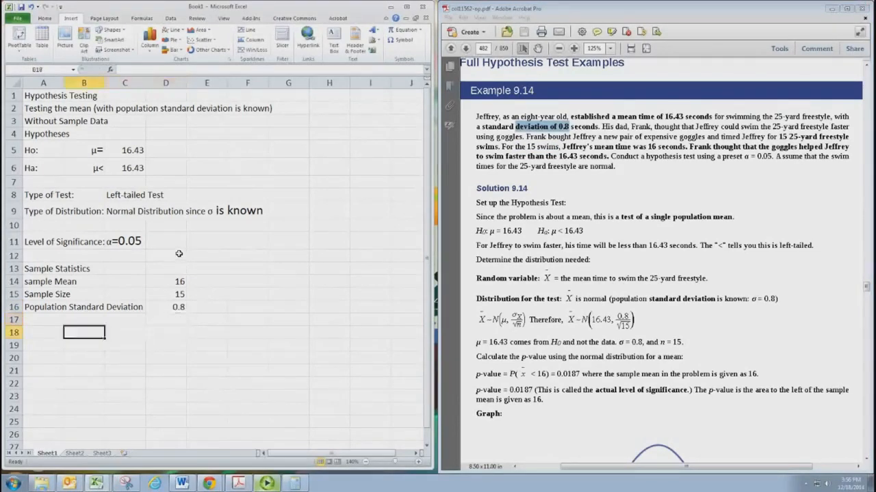
key(Left)
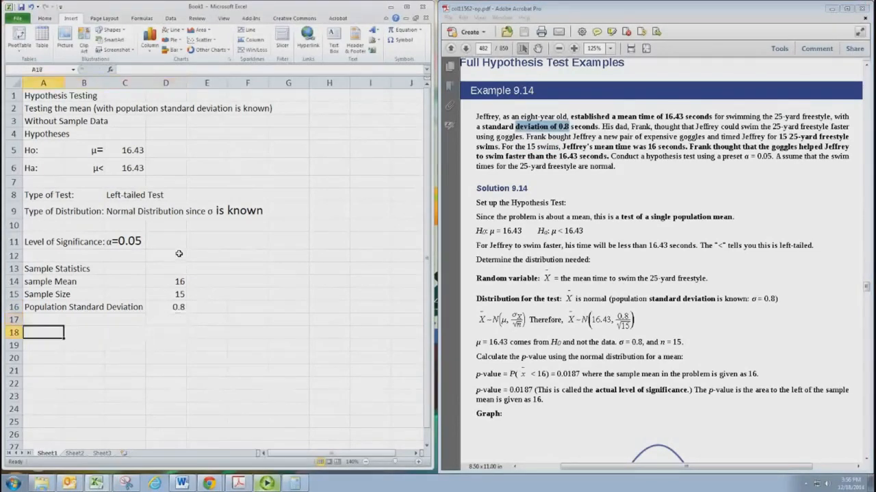
text(Standard)
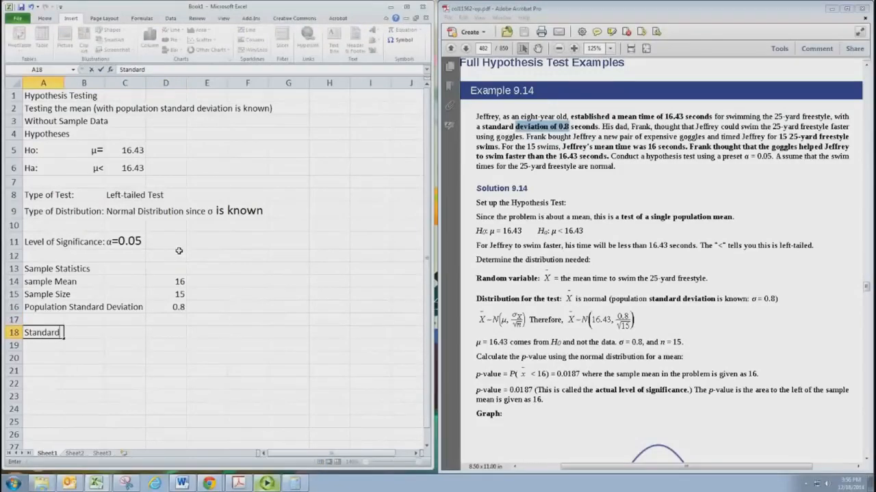
text( Deviation of the Sam)
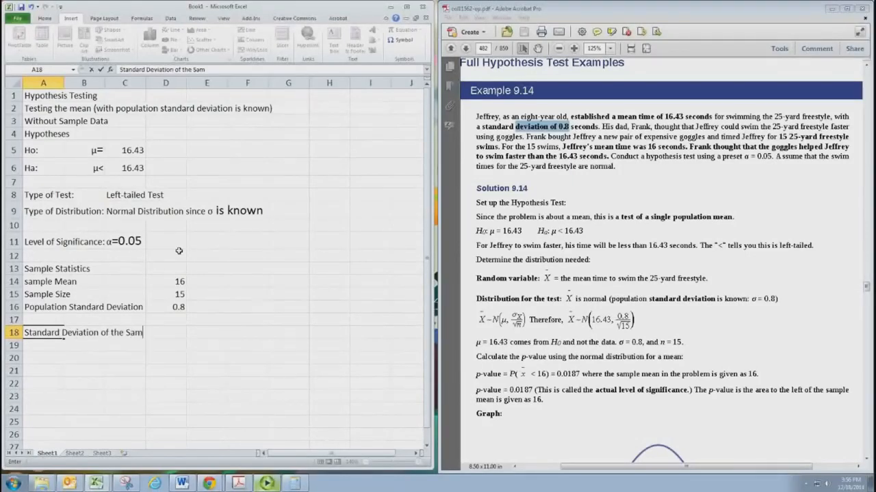
text(pling Distribution)
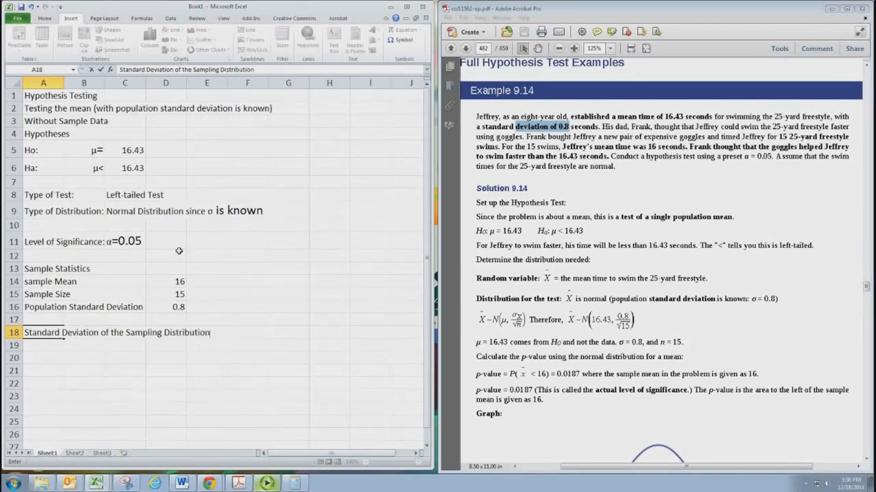
Calculate the standard deviation of the sampling distribution in F18 with the formula =D16/SQRT(D15)
key(Tab)
key(Tab)
key(Tab)
key(Tab)
key(Tab)
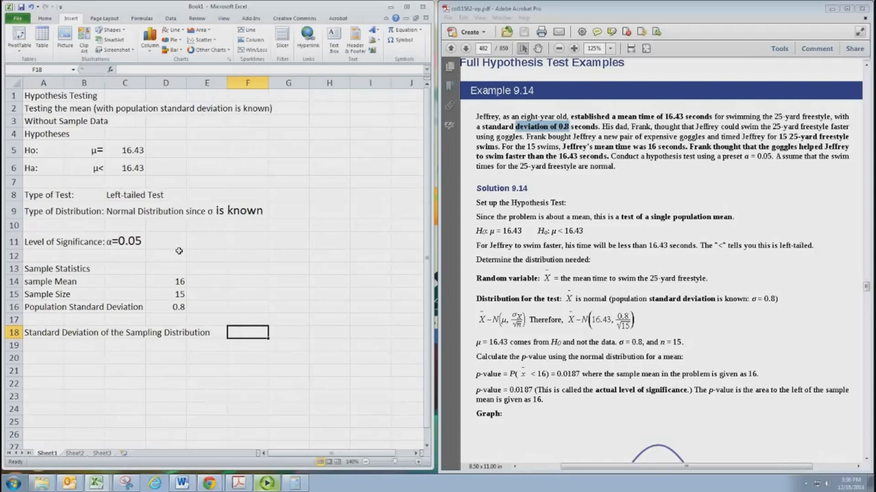
text(=)
key(Up)
key(Up)
key(Left)
key(Left)
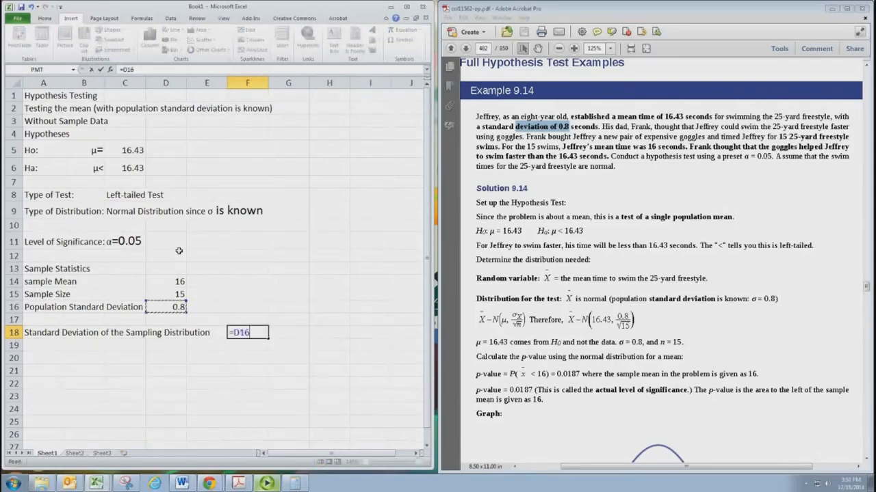
text(/SQRT()
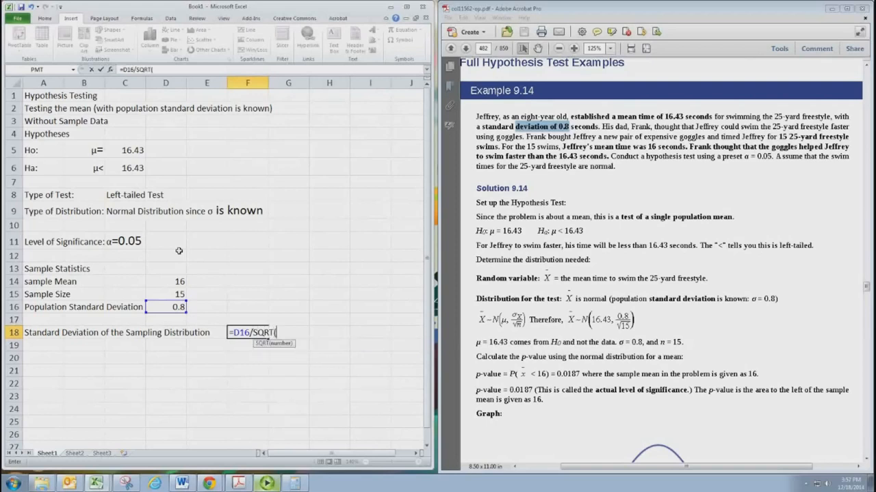
key(Up)
key(Up)
key(Up)
key(Left)
key(Left)
text())
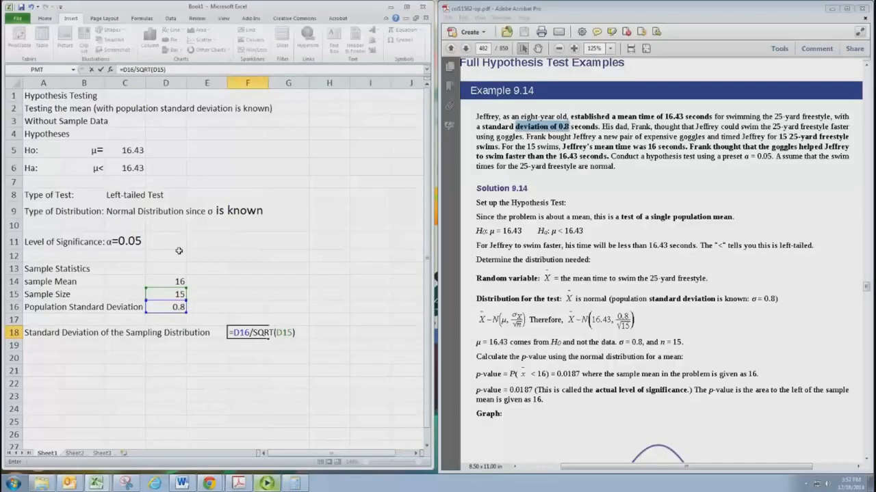
key(Return)
Enter the label "P-Value" in A20, leaving row 19 blank
scroll(359, 393, up, 1)
key(Down)
key(Left)
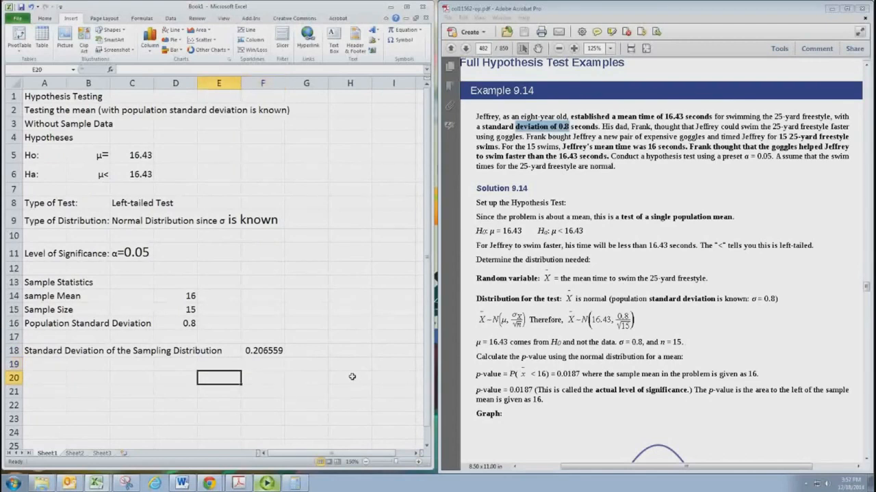
key(Left)
key(Left)
key(Left)
key(Left)
text(P-V)
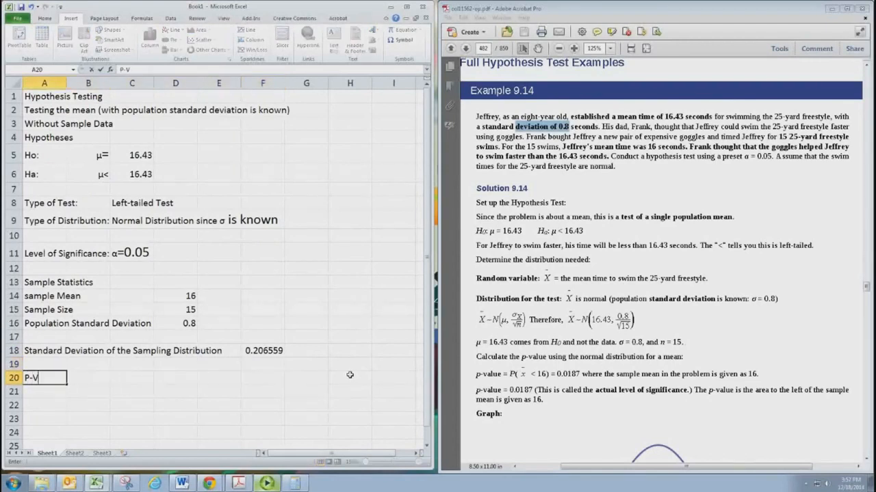
text(alue)
Enter the note "(left-tailed)" in F20 on the P-Value row
key(Right)
key(Right)
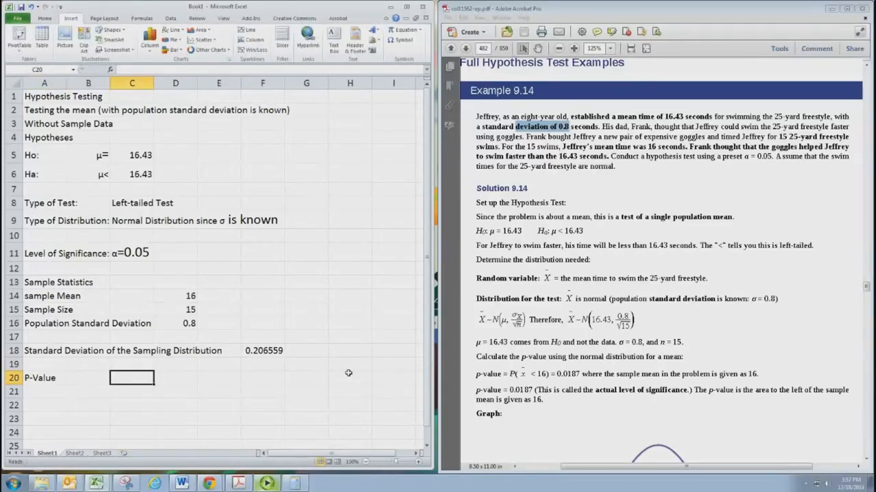
key(Right)
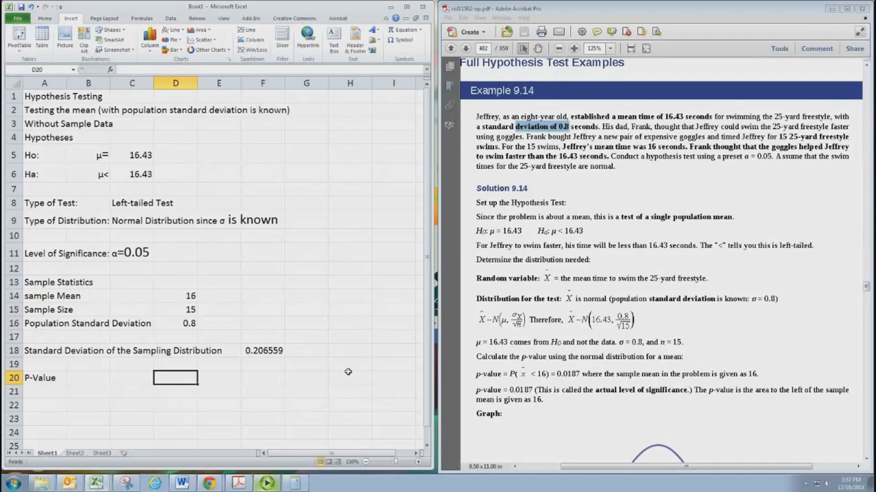
key(Right)
key(Right)
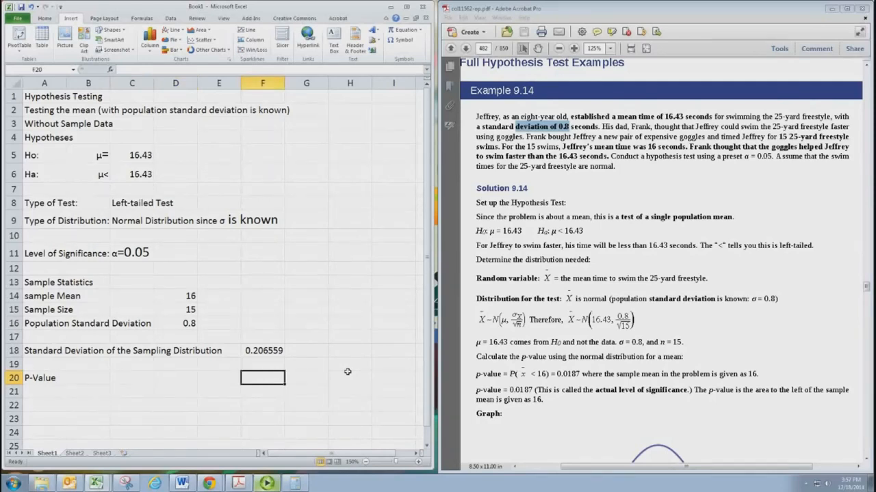
text((left-tailed)
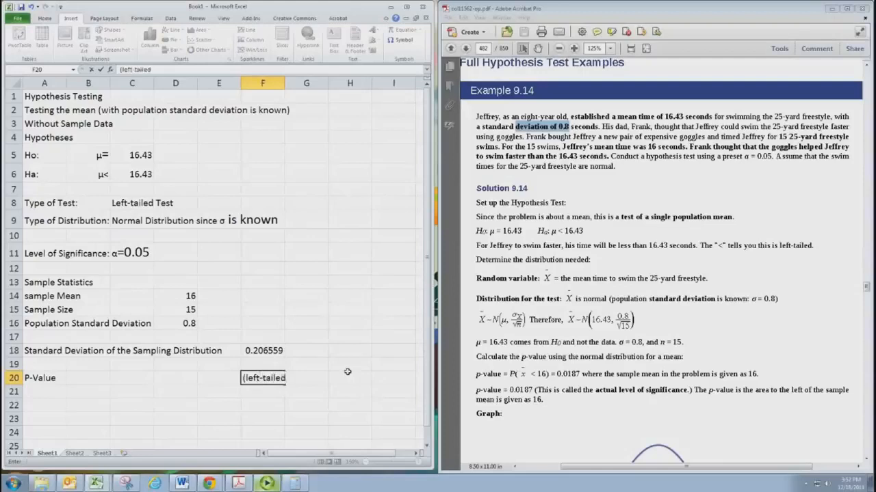
text())
Calculate the left-tailed p-value in D20 with the formula =NORMDIST(D14,C5,F18,1)
key(Left)
key(Left)
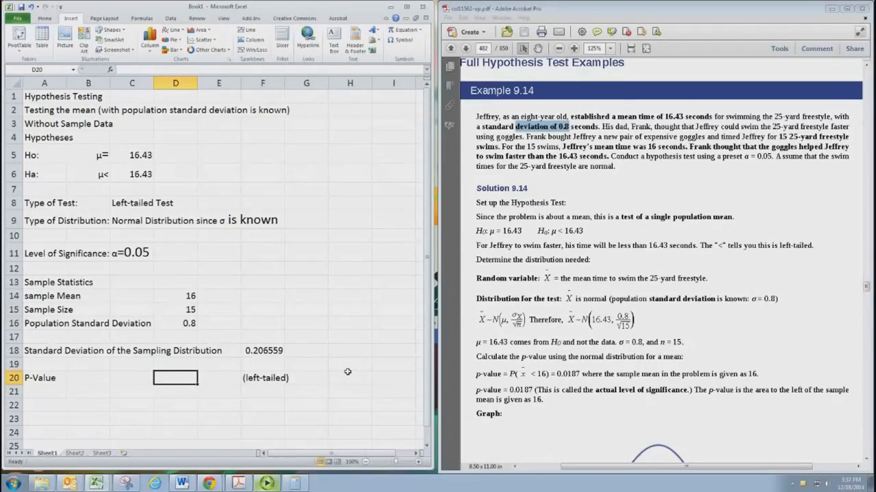
text(=NOR)
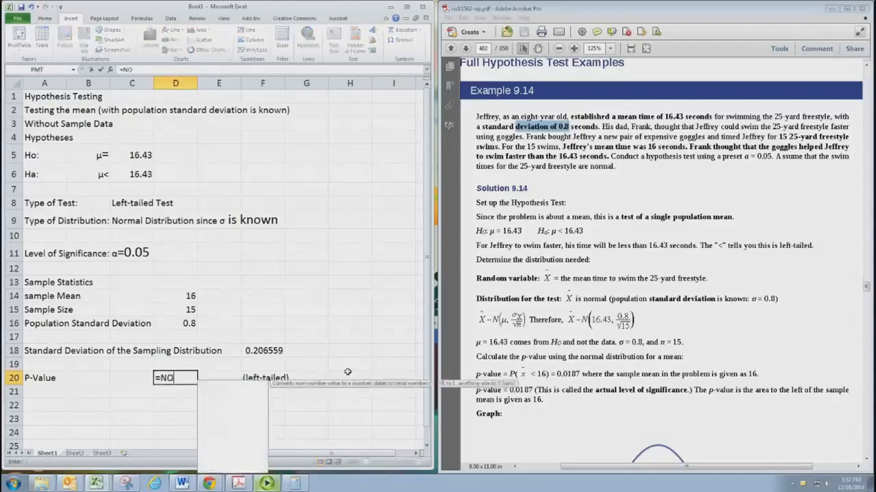
key(Down)
key(Down)
key(Down)
key(Down)
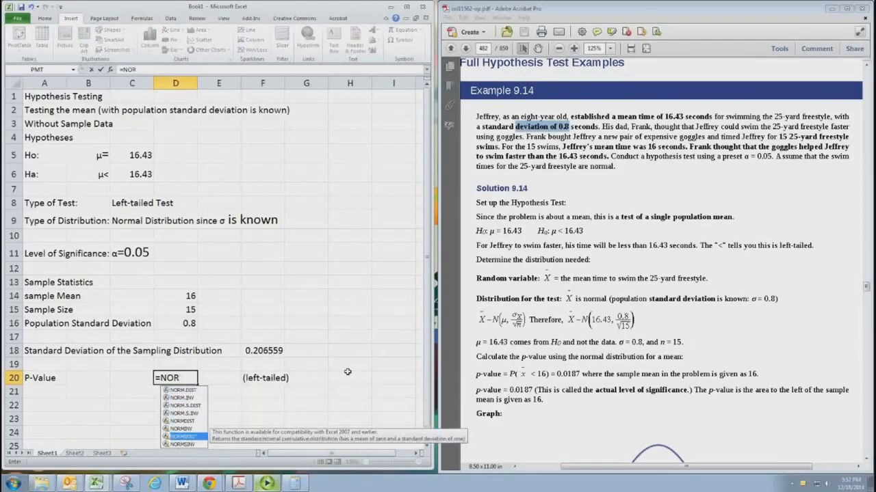
key(Up)
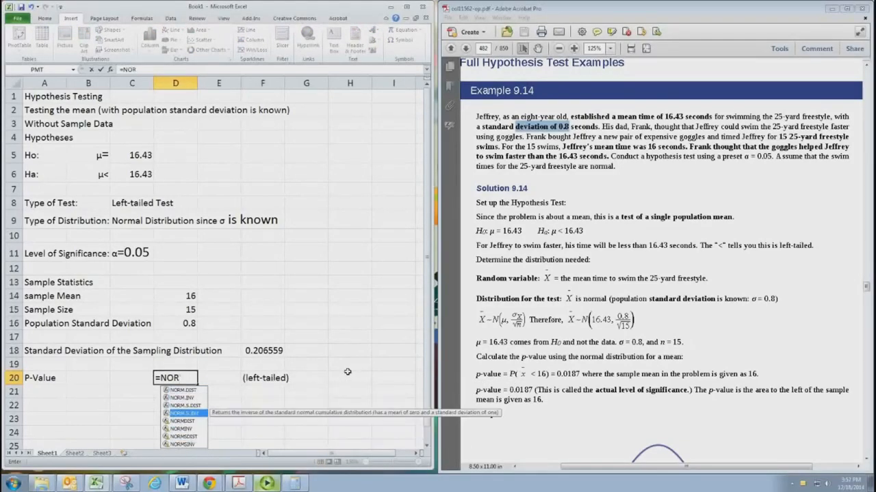
key(Down)
key(Tab)
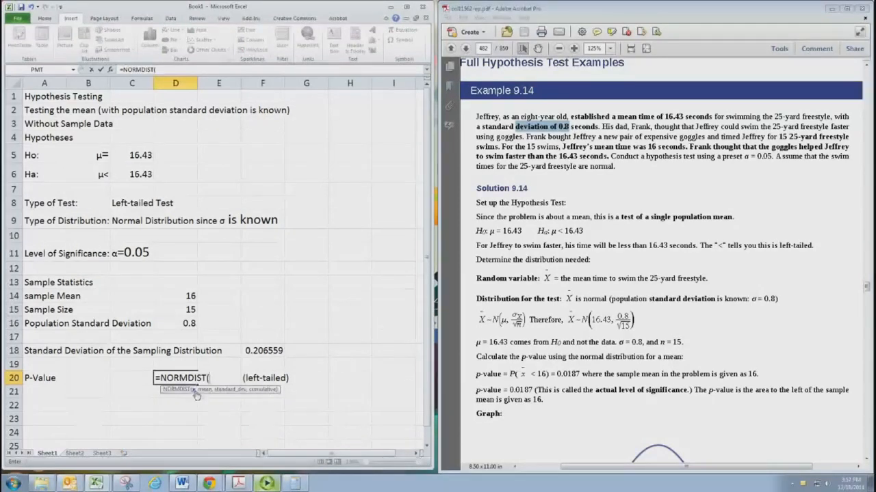
click(191, 301)
text(,)
click(140, 156)
text(,)
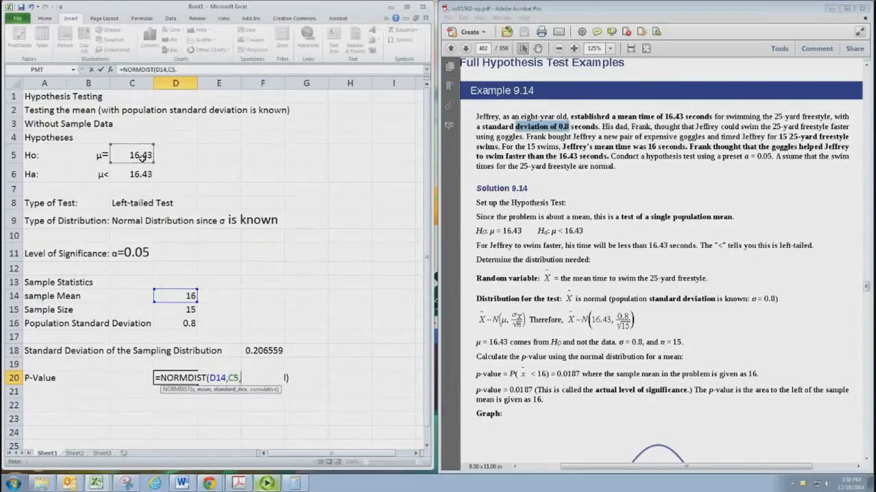
click(271, 356)
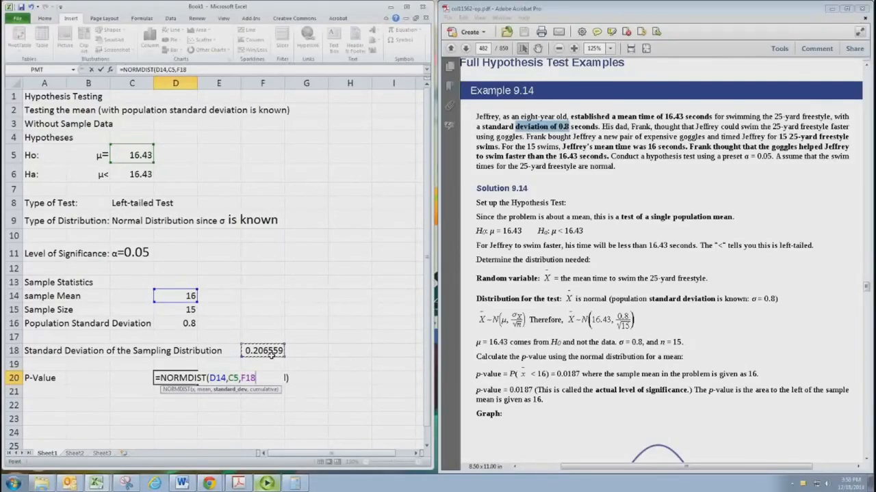
text(,)
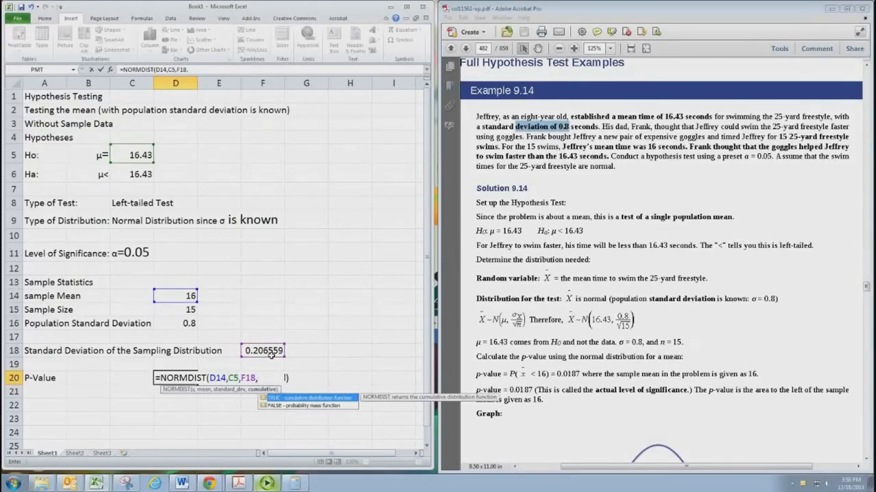
text(1))
key(Return)
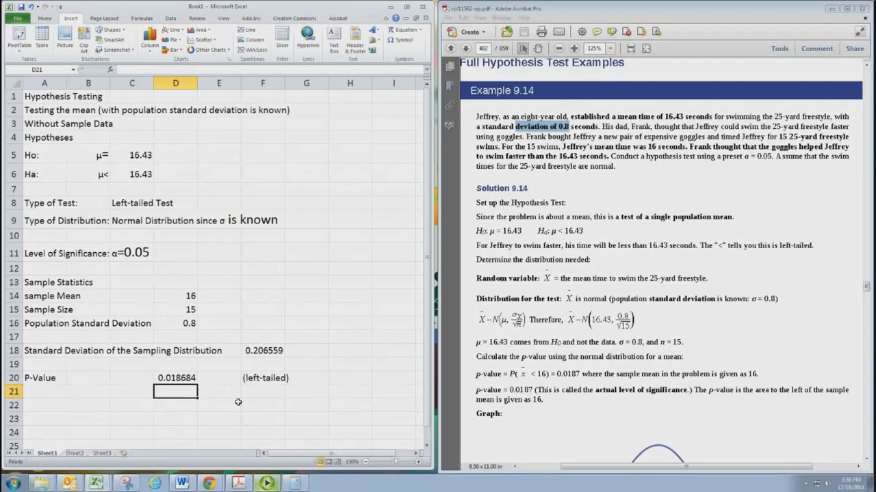
Calculate the right-tailed p-value in D21 with the formula =1-NORMDIST(D14,C5,F18,TRUE)
text(=)
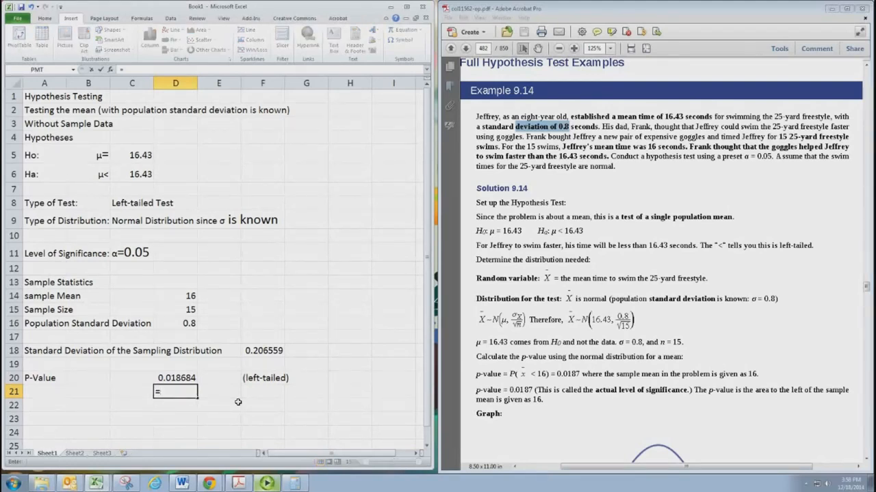
text(1-NOR)
text(M)
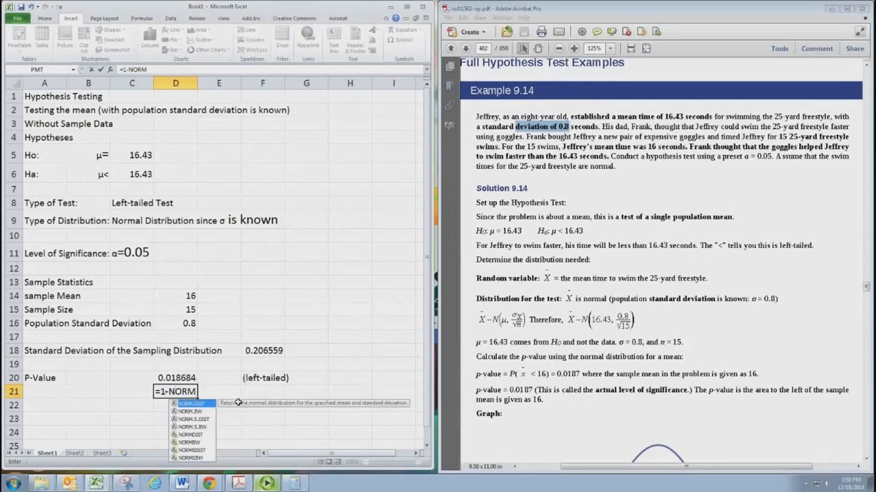
text(DIST()
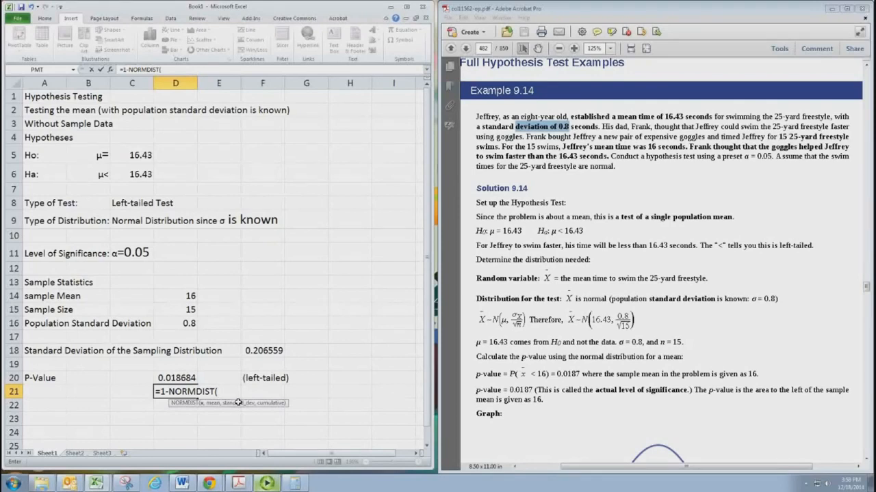
click(191, 297)
text(,)
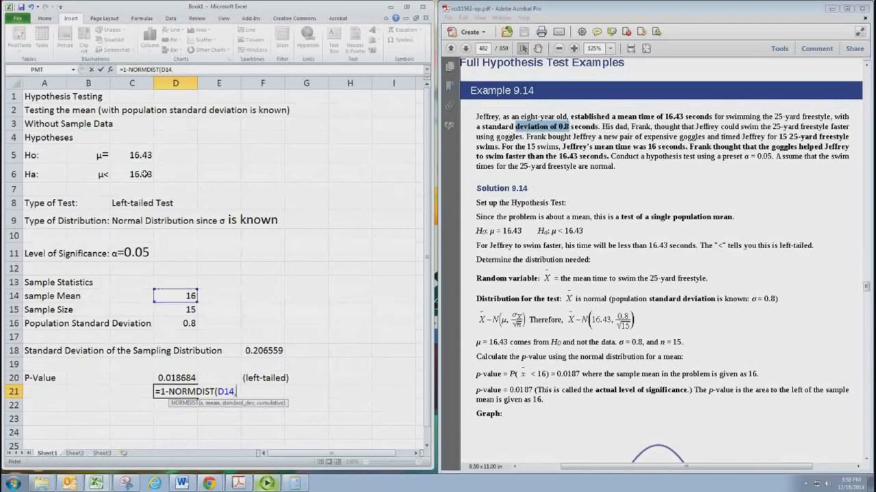
click(140, 156)
text(,)
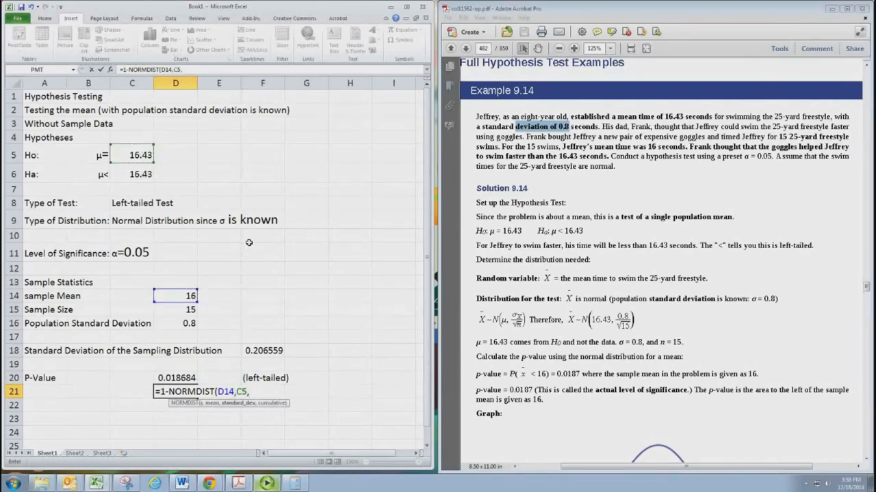
click(257, 355)
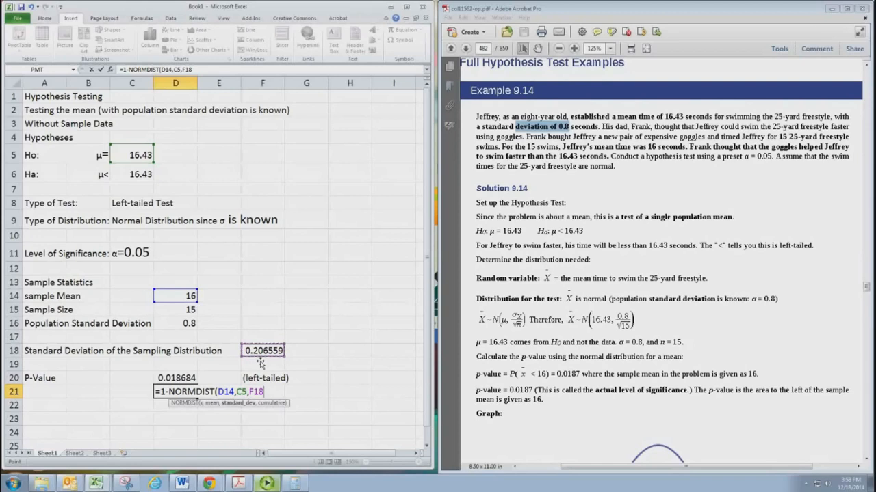
text(,TRUE))
key(Return)
Enter the note "(right-tailed)" in F21 beside the second p-value
key(Up)
key(Right)
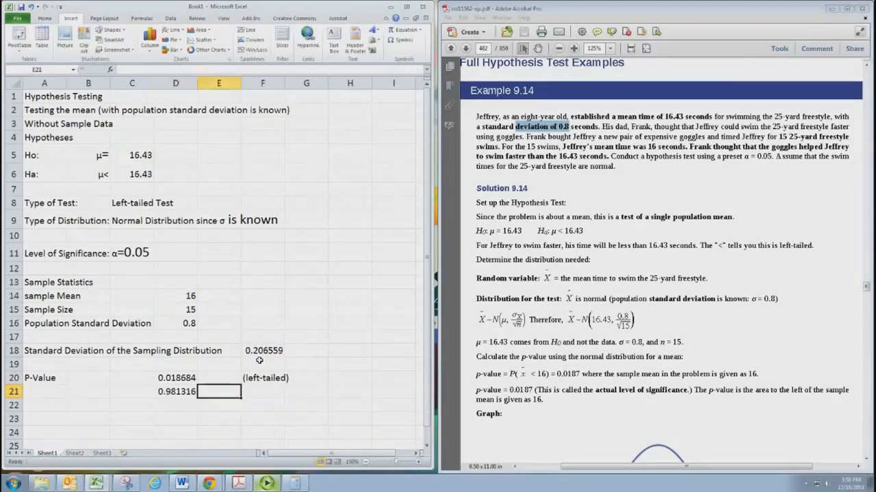
key(Right)
text((right-t)
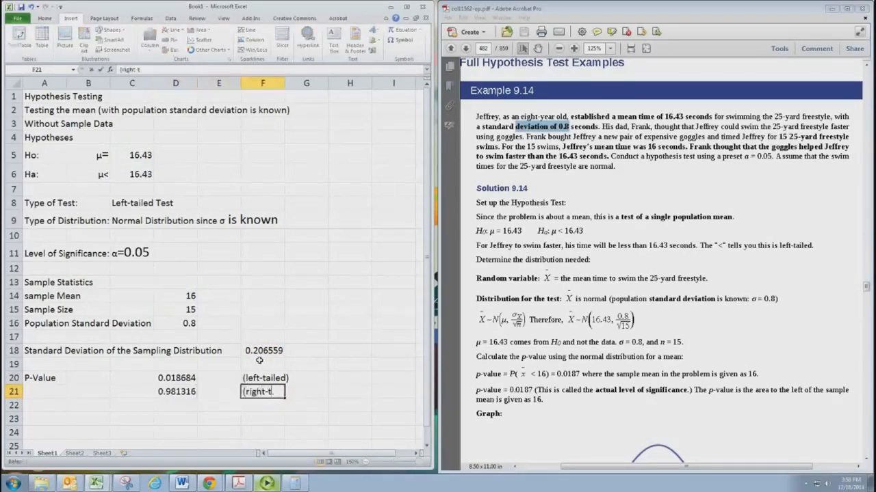
text(ailed))
key(Return)
Calculate the two-tailed p-value in D22 with the formula =2*MIN(D20:D21)
key(Left)
key(Left)
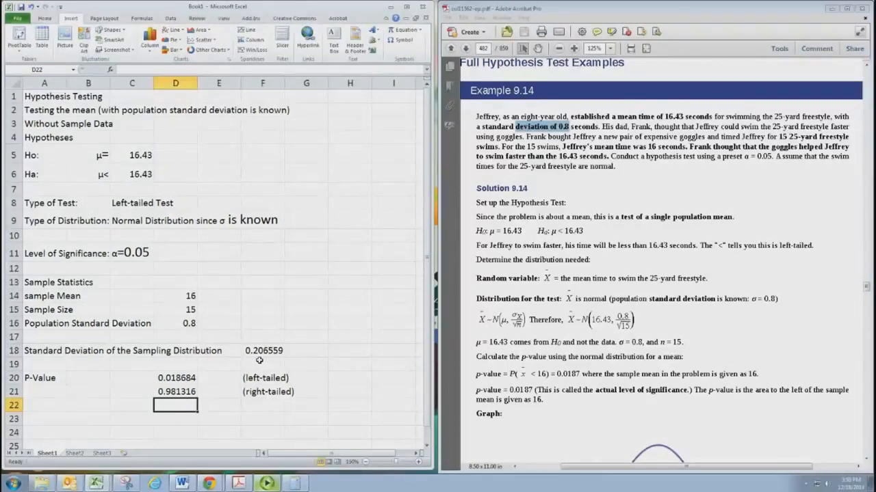
text(=)
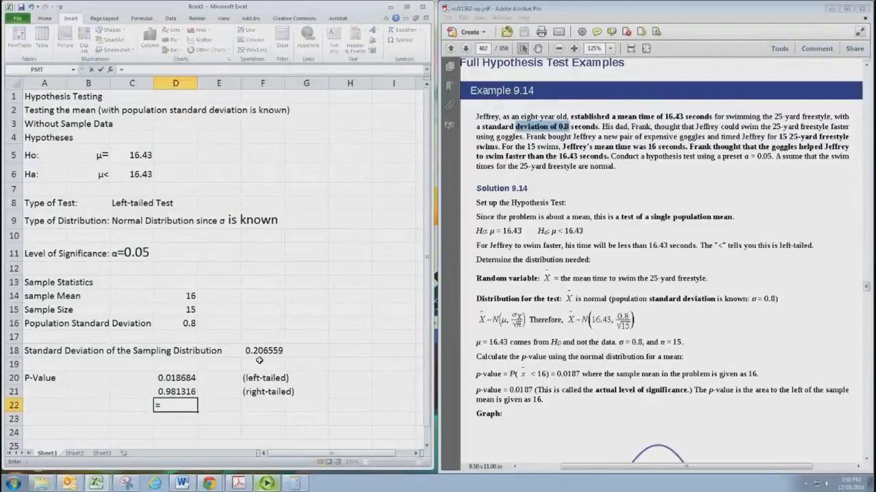
text(2*MIN)
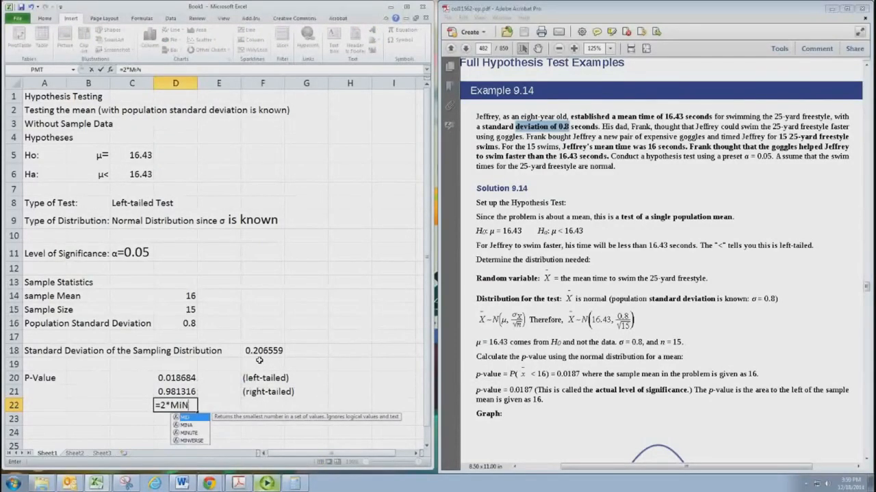
text(()
key(Up)
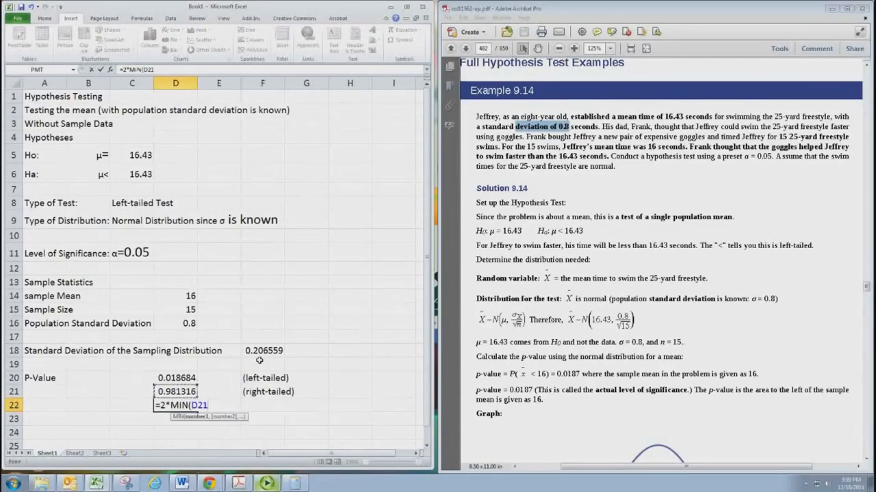
key(shift+Up)
text())
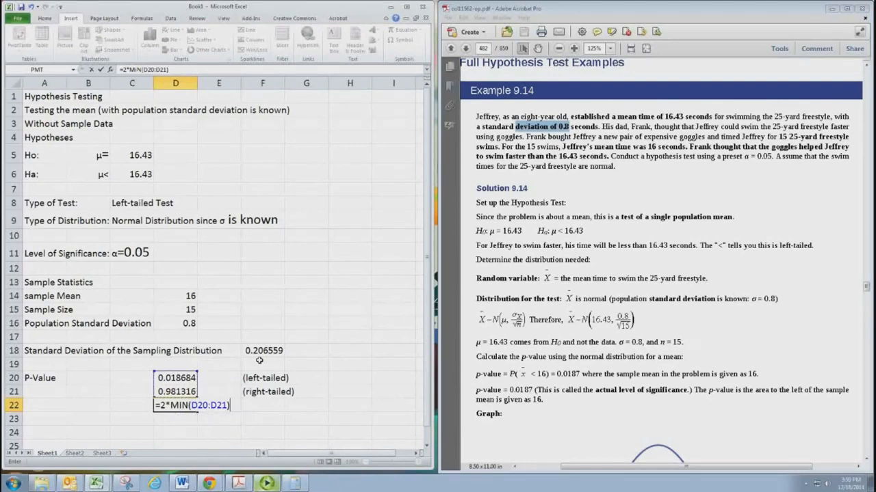
key(Tab)
Enter the note "(two-tailed)" in F22, then select the left-tailed p-value in D20
key(Tab)
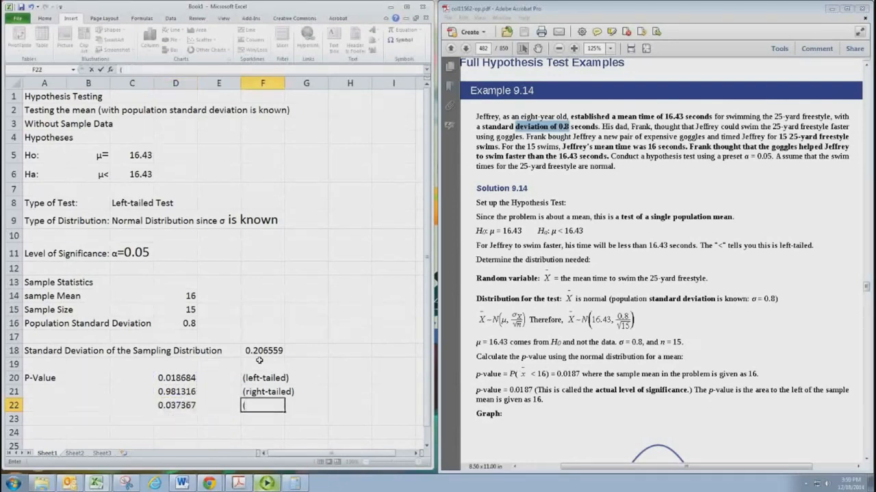
text((two-tailed))
key(Return)
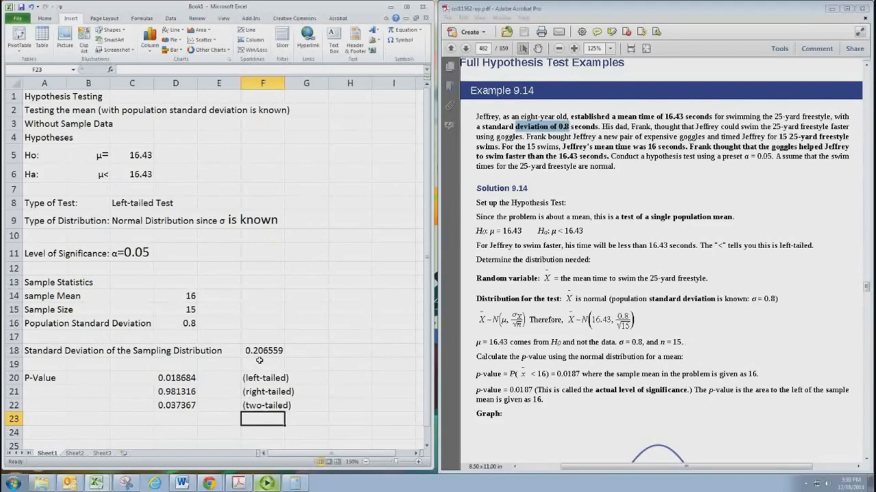
click(165, 380)
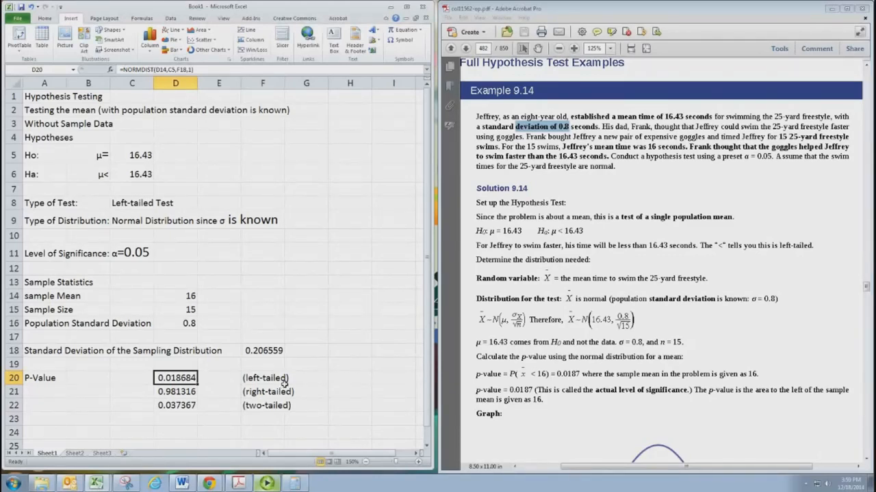
Switch to the browser's Z table normal distribution calculator and set the mean to 16.43 and the SD to 0.207
click(831, 9)
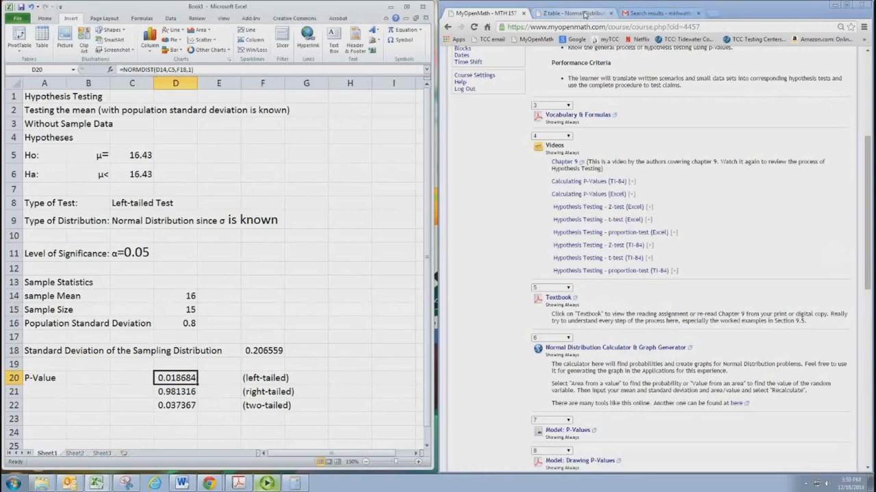
click(585, 13)
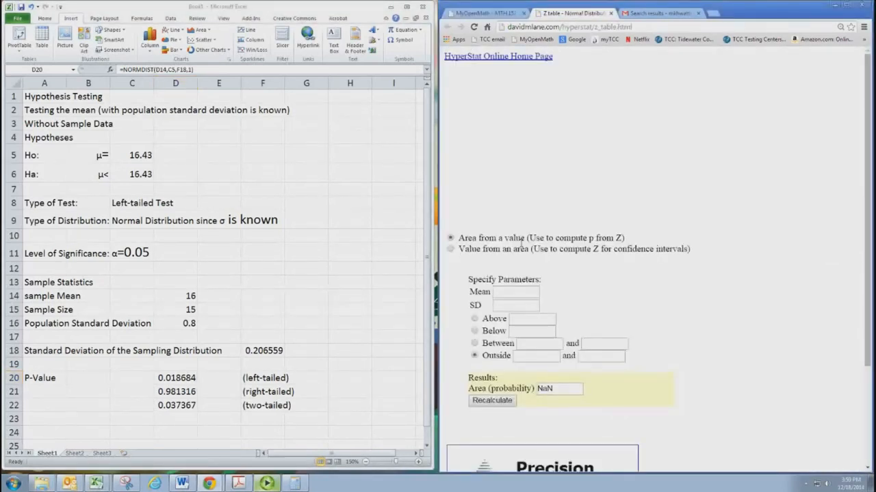
click(512, 292)
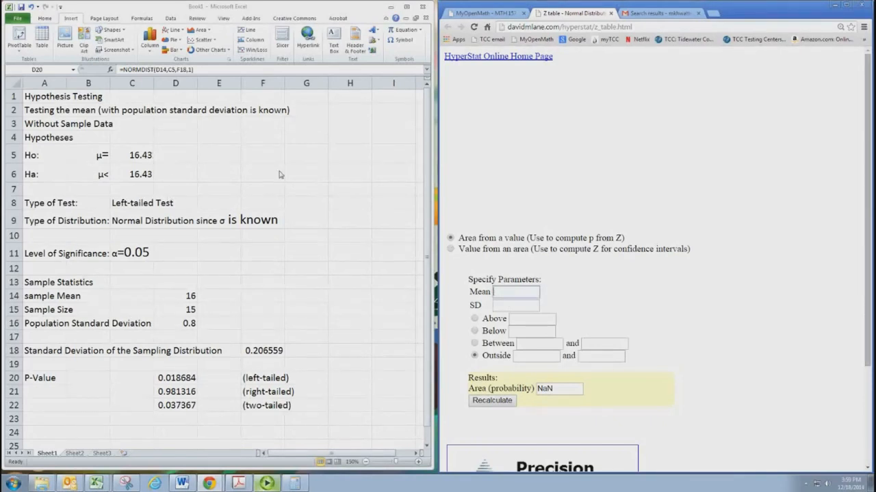
text(16.43)
click(509, 309)
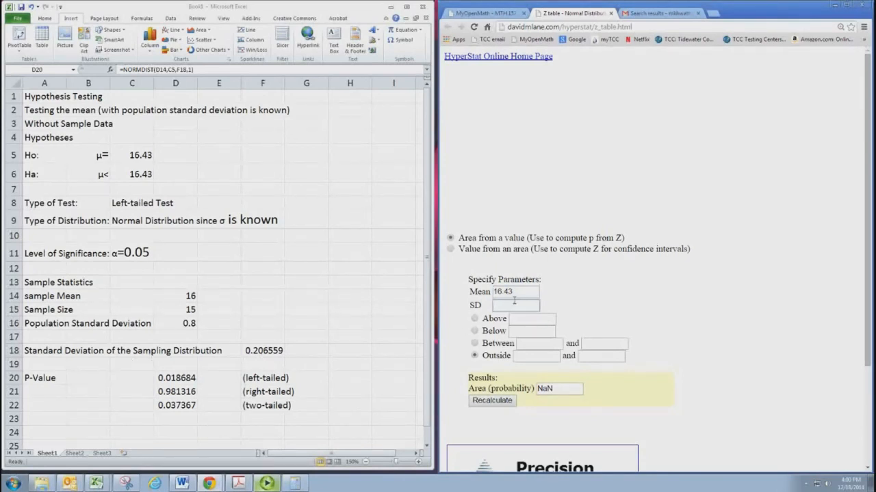
text(0.207)
Shade the area below 16 on the normal curve and recalculate its probability
click(475, 331)
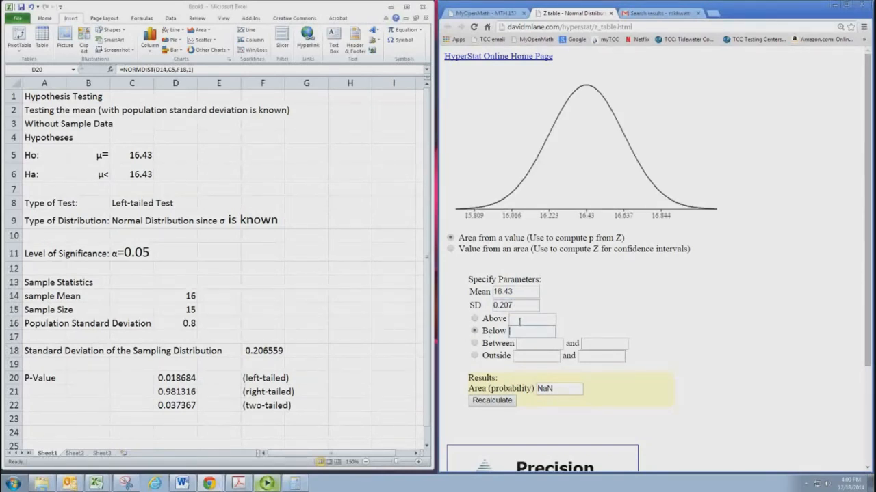
text(16)
click(509, 400)
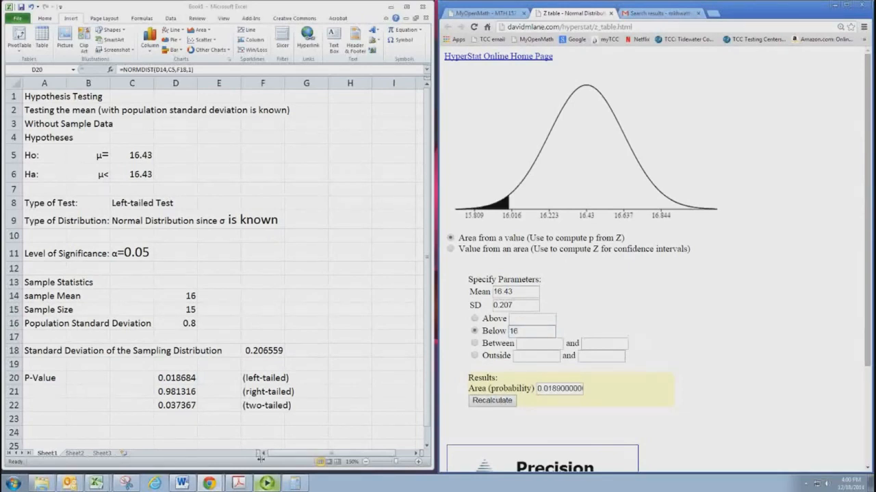
Capture only the shaded normal curve with the Snipping Tool and paste it into the Excel worksheet at A23
click(126, 483)
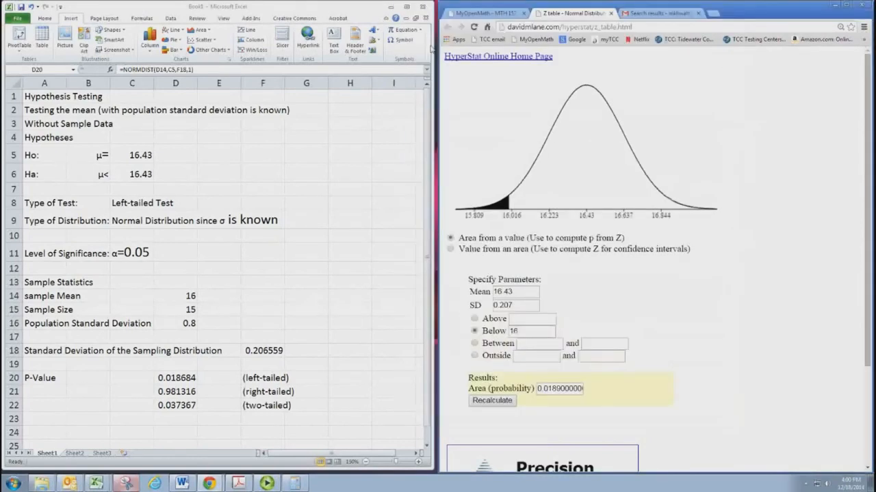
drag(445, 65, 731, 231)
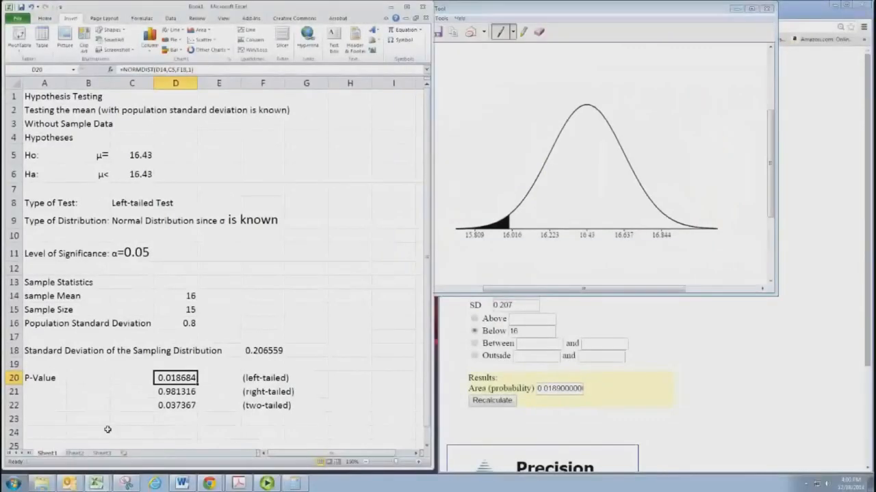
click(65, 419)
key(ctrl+v)
scroll(108, 400, down, 3)
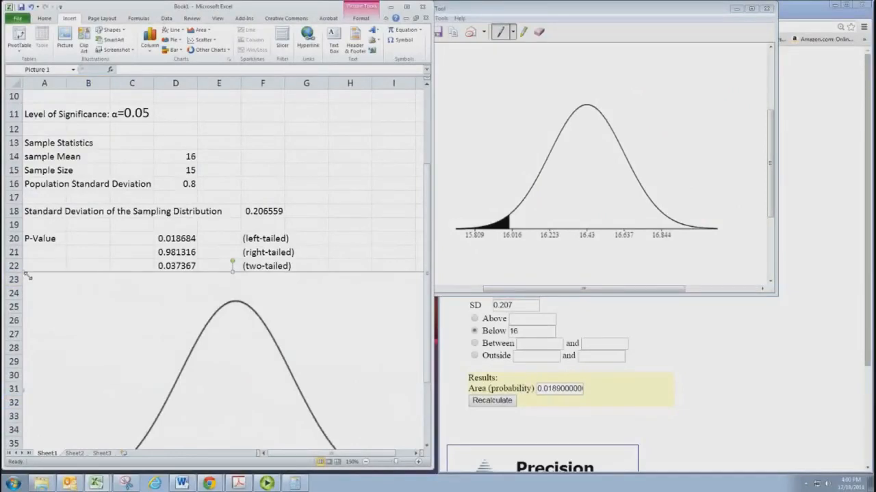
Shrink the pasted curve picture and position it beneath the p-values, across about rows 23 to 32
drag(30, 279, 67, 294)
drag(195, 326, 189, 336)
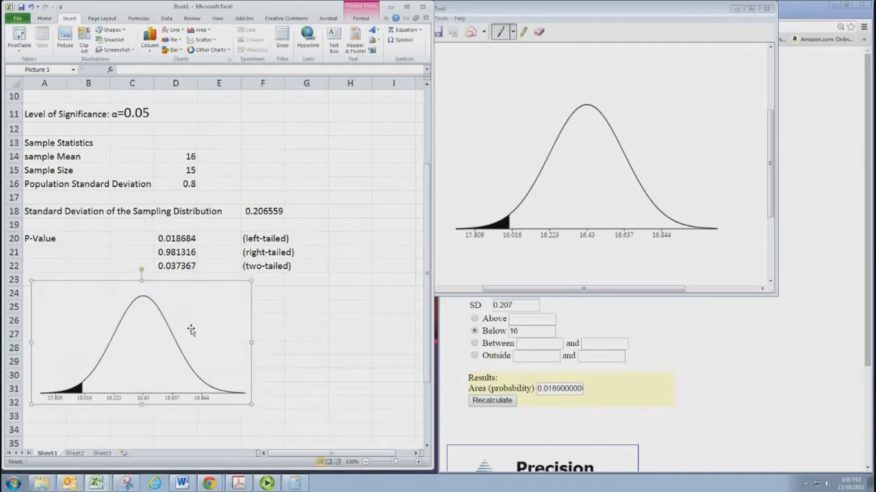
click(61, 417)
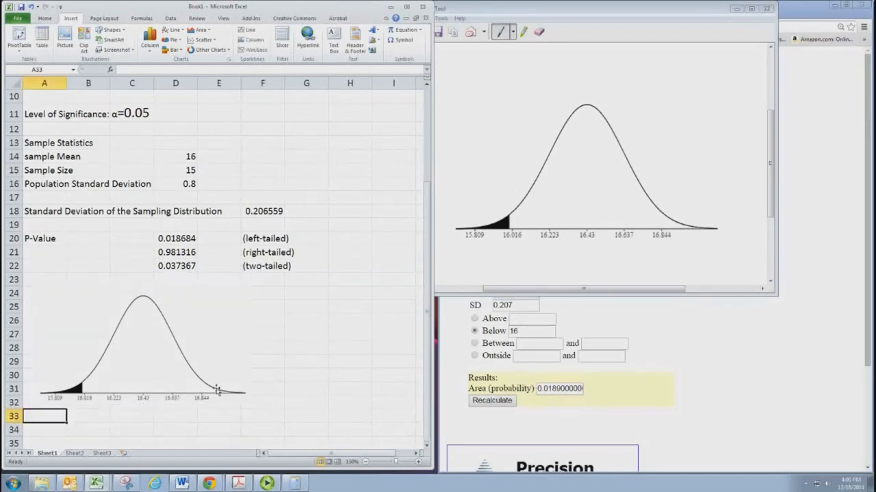
scroll(216, 391, down, 1)
drag(163, 308, 177, 306)
click(37, 375)
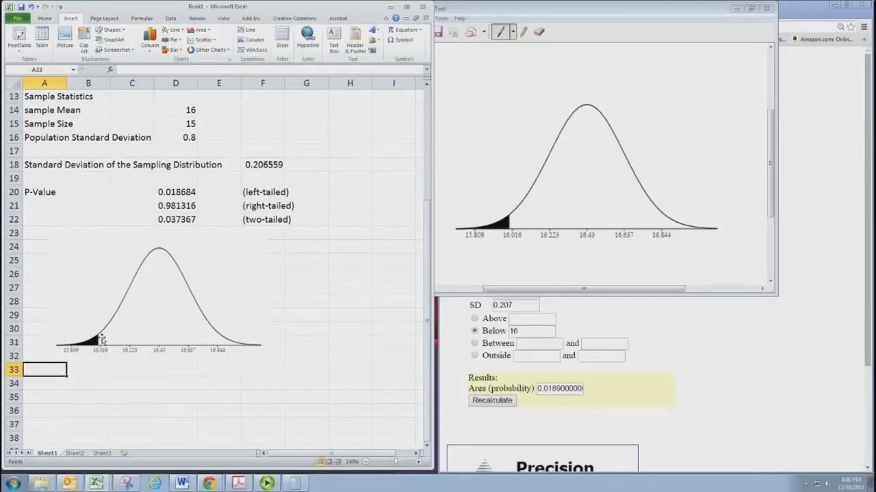
Delete the curve-only picture from beneath the p-values
scroll(74, 373, up, 1)
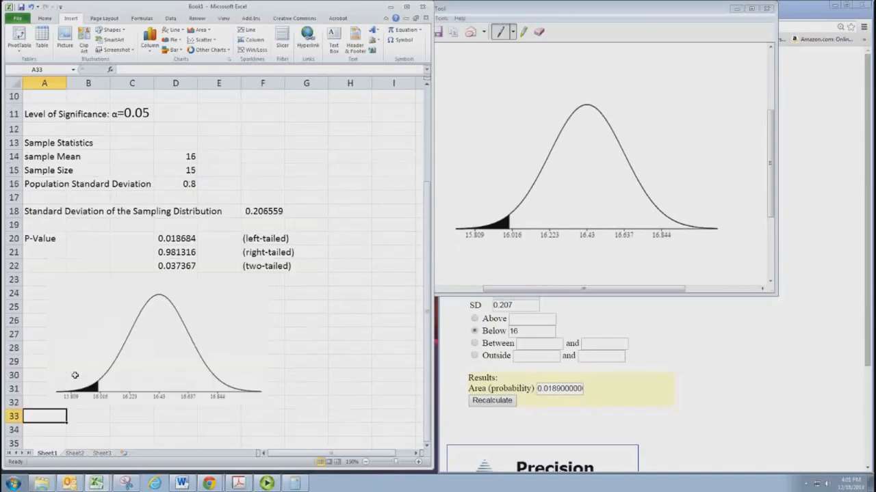
click(173, 158)
scroll(102, 316, down, 2)
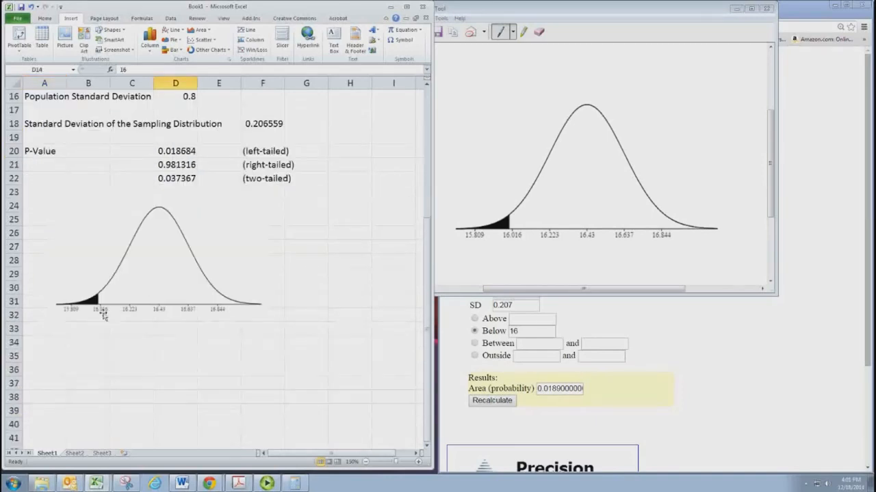
click(63, 328)
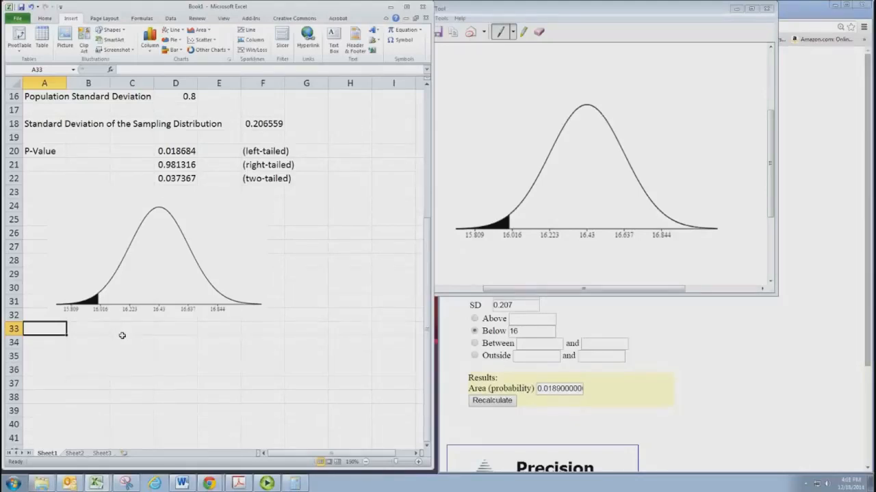
click(140, 288)
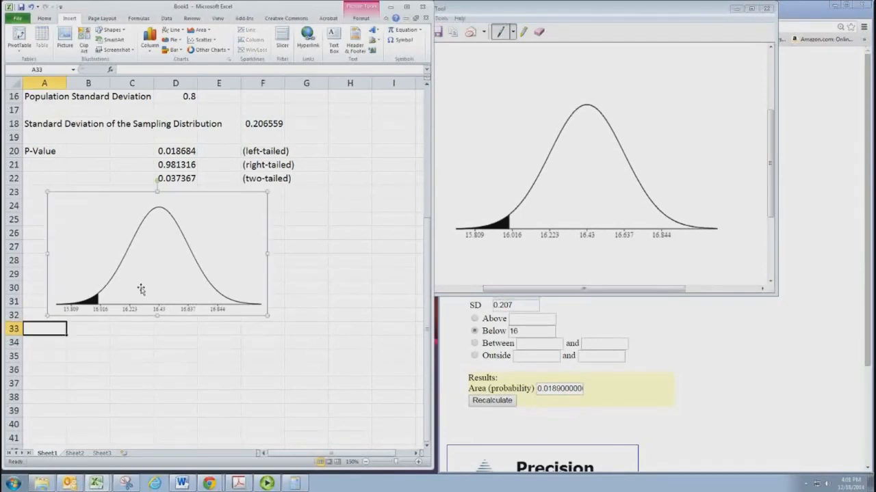
key(Delete)
Capture a new snip covering the curve, its parameters and the area result, and paste it into the worksheet at A23
drag(489, 11, 572, 29)
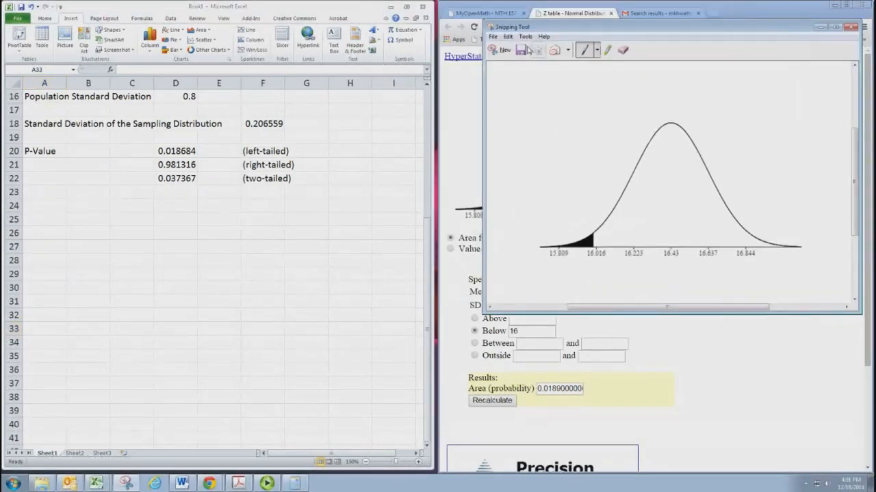
click(501, 50)
drag(442, 64, 758, 421)
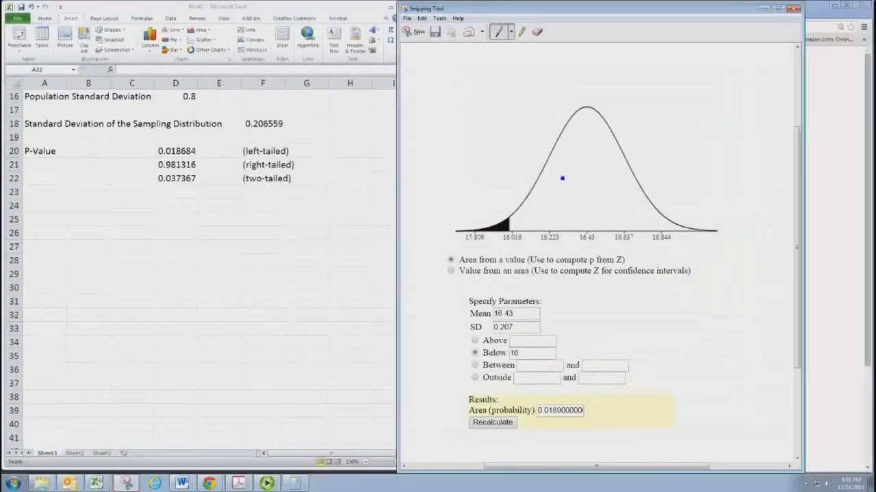
click(54, 192)
key(ctrl+v)
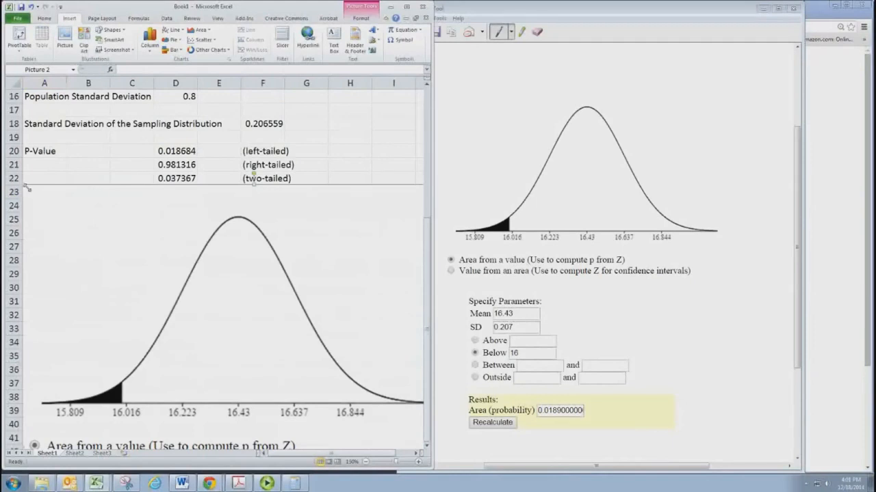
Shrink the pasted calculator picture and move it directly beneath the p-values, starting at about row 23 in columns A to G
drag(28, 189, 174, 287)
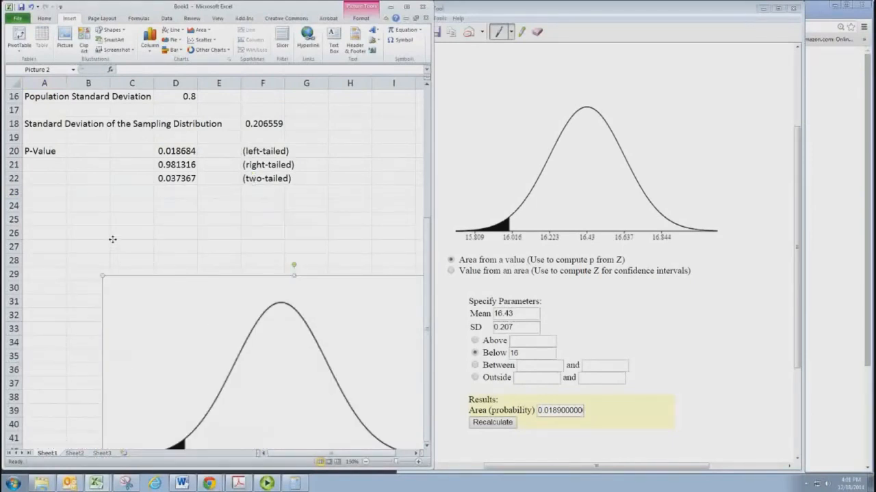
drag(112, 240, 84, 246)
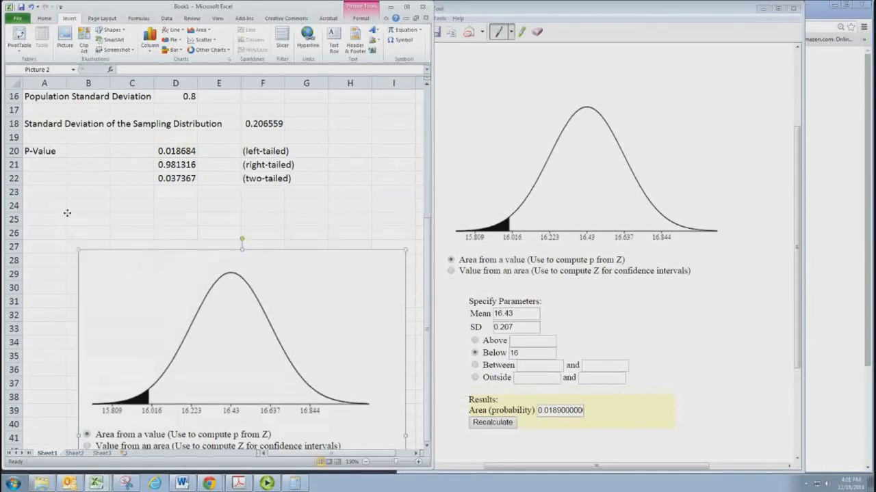
drag(67, 213, 115, 242)
scroll(102, 237, down, 2)
drag(356, 121, 283, 177)
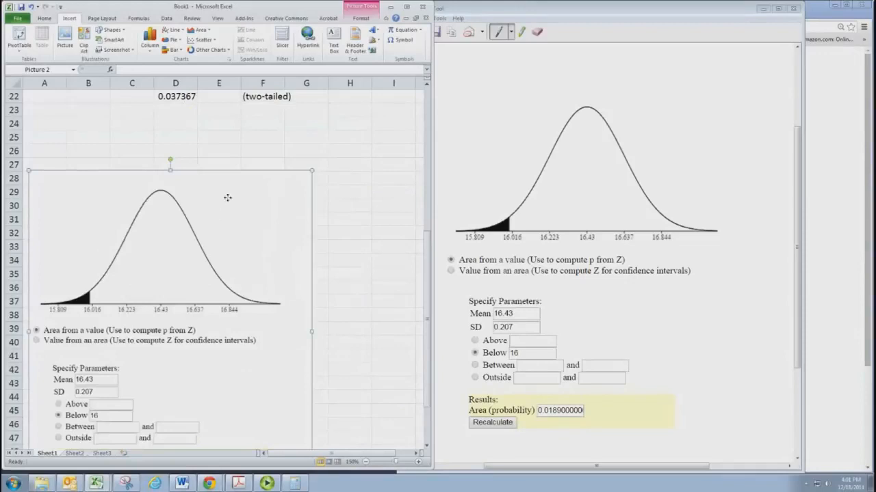
drag(228, 197, 235, 134)
scroll(180, 272, down, 1)
scroll(126, 356, up, 2)
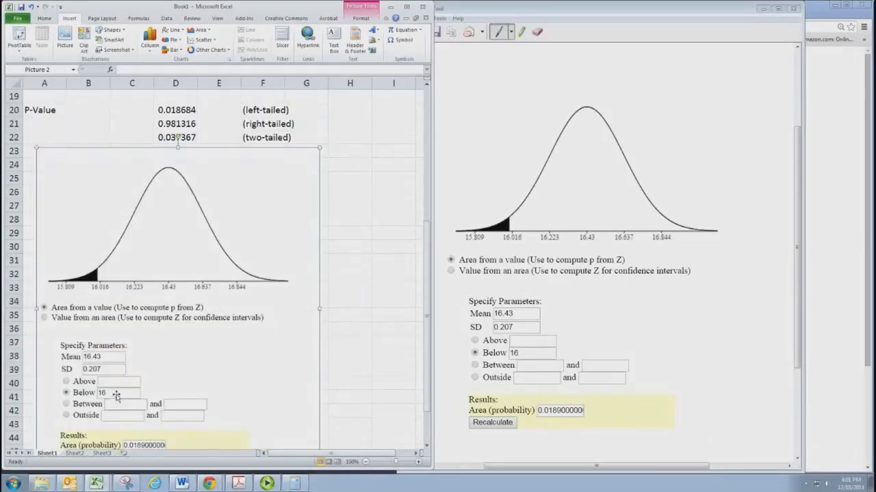
Enter the label "Decision:" in A48, beneath the calculator picture
scroll(117, 397, down, 1)
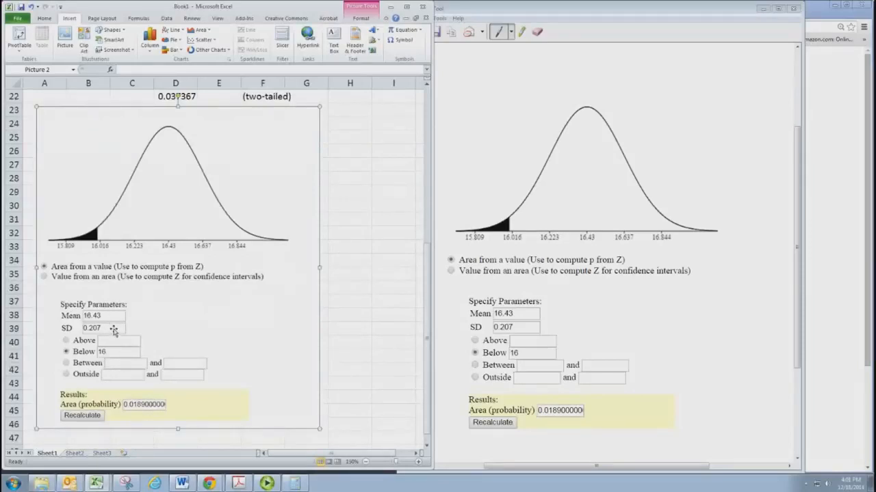
scroll(110, 332, down, 3)
click(48, 331)
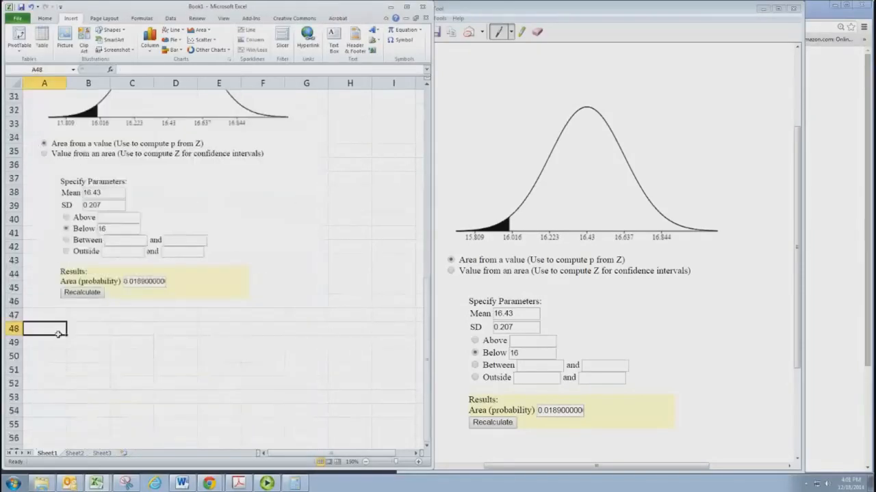
text(Decision)
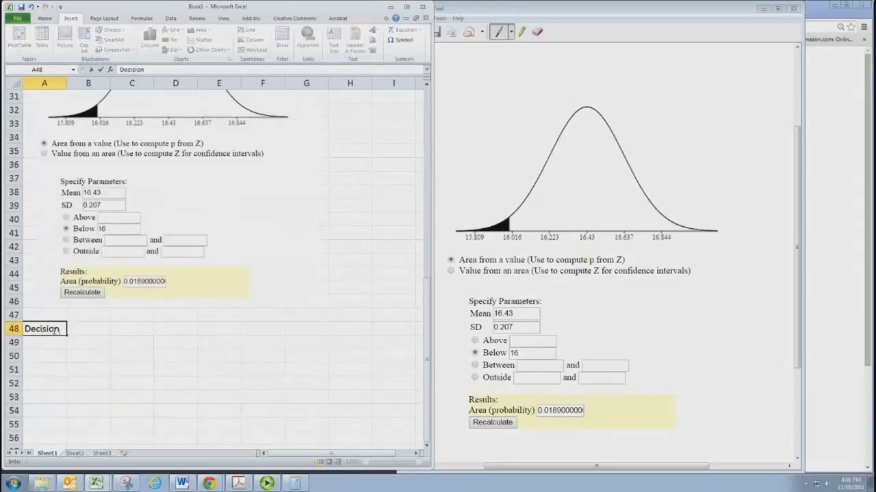
text(:)
key(Tab)
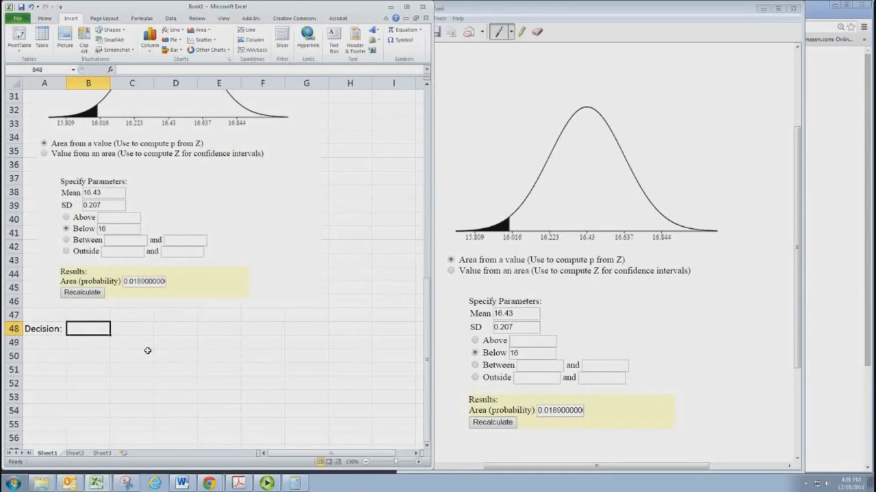
Begin the decision in B48 with "Since P<α", inserting the Greek small letter alpha as a symbol
scroll(147, 351, up, 10)
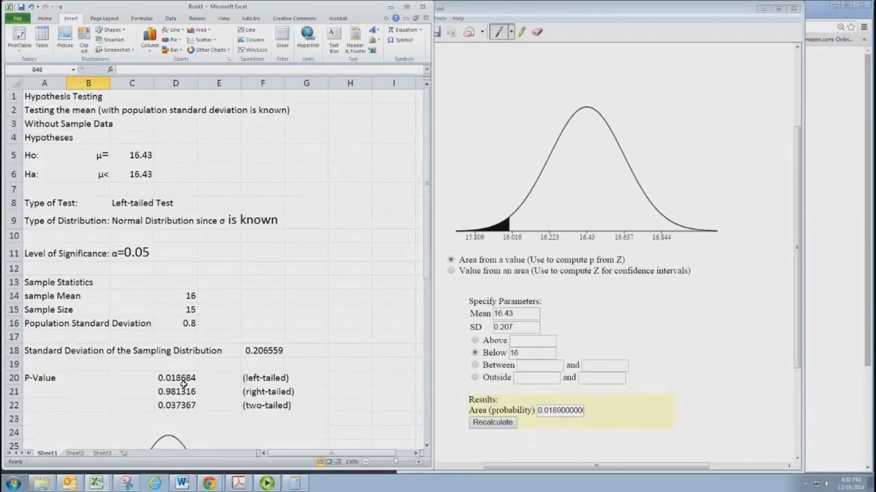
scroll(175, 311, down, 11)
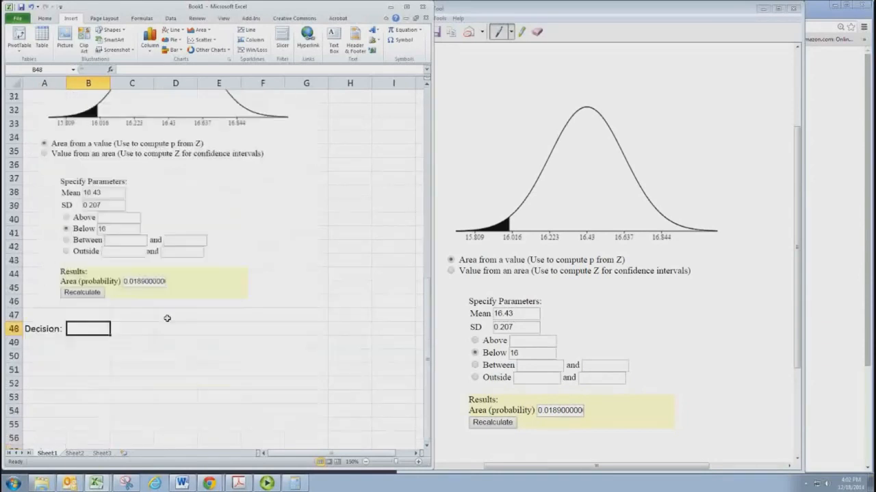
text(Since P<)
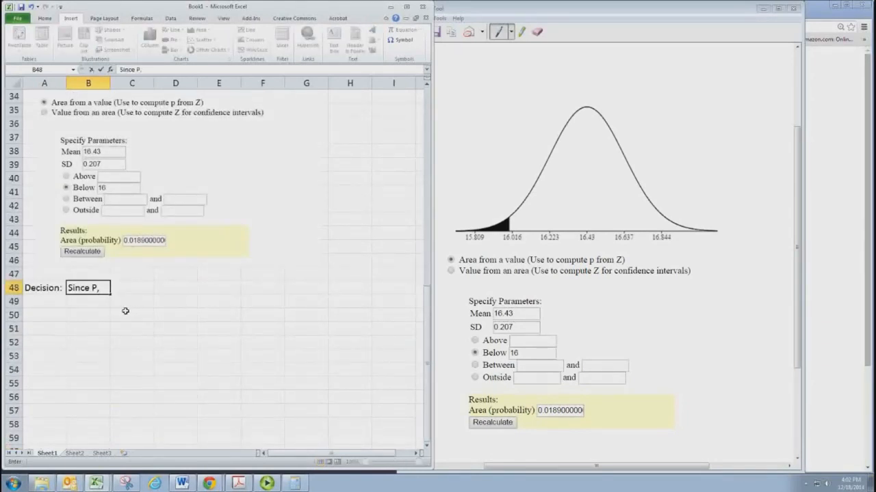
click(390, 42)
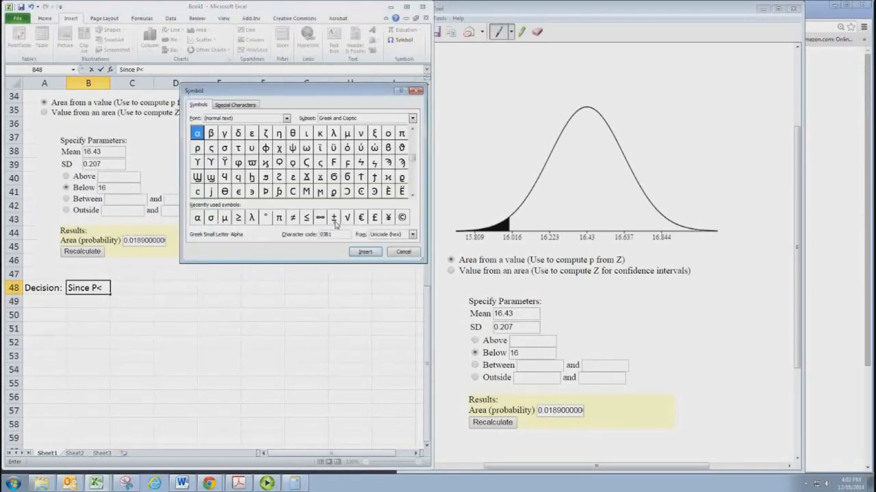
click(197, 218)
click(365, 252)
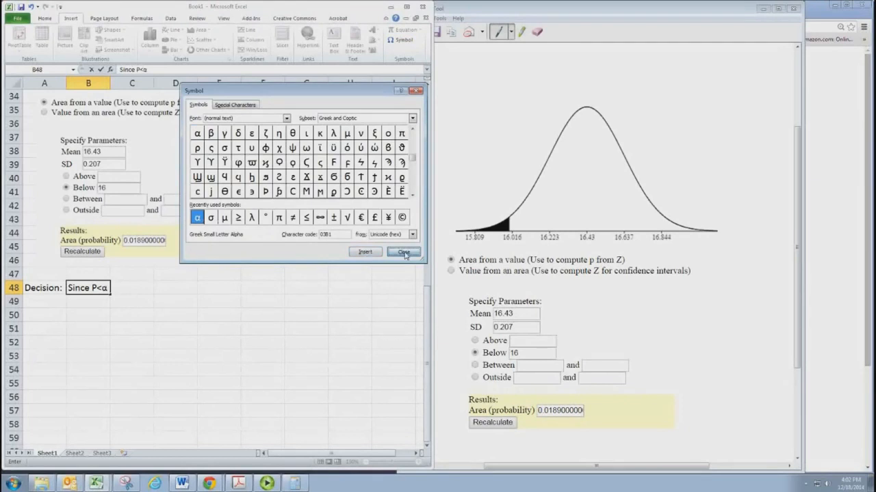
click(403, 251)
text(we reject the)
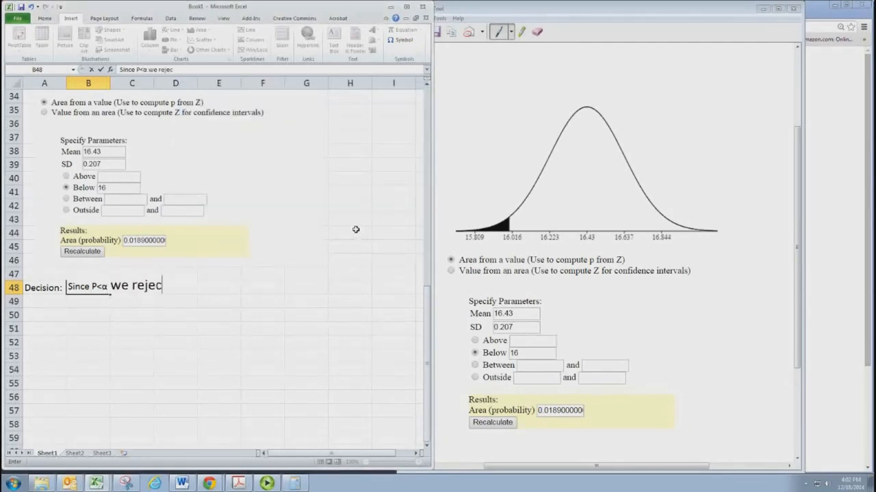
key(BackSpace)
key(BackSpace)
key(BackSpace)
key(BackSpace)
key(BackSpace)
key(BackSpace)
key(BackSpace)
key(BackSpace)
key(BackSpace)
key(BackSpace)
key(BackSpace)
key(BackSpace)
key(BackSpace)
key(BackSpace)
Set the font size to 11 and complete the decision in B48 with "we reject the null hypothesis"
click(50, 18)
click(110, 33)
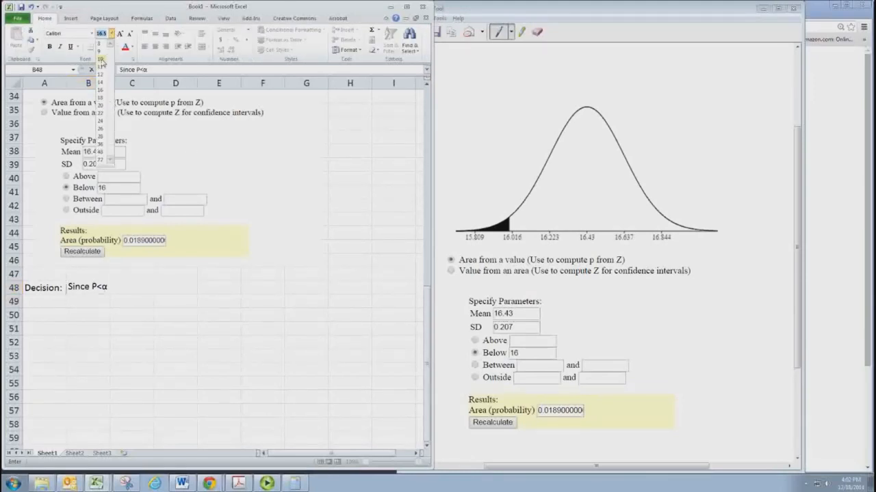
click(101, 70)
text(we reje)
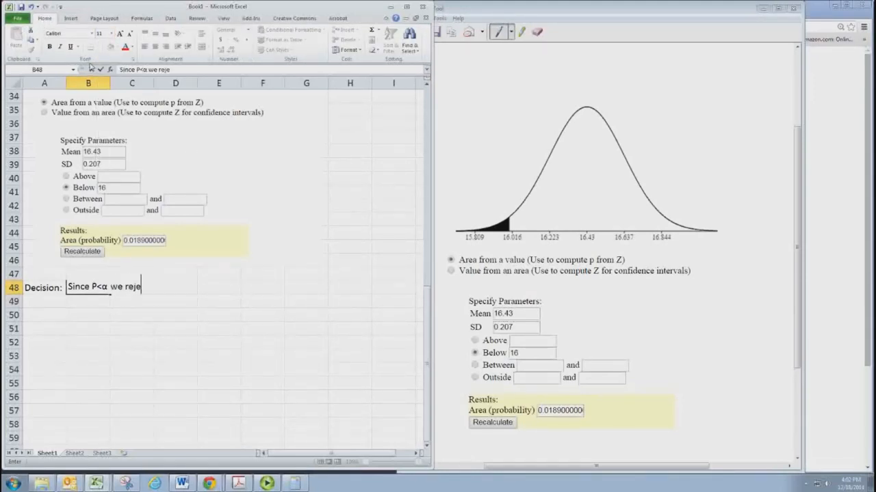
text(ct the null )
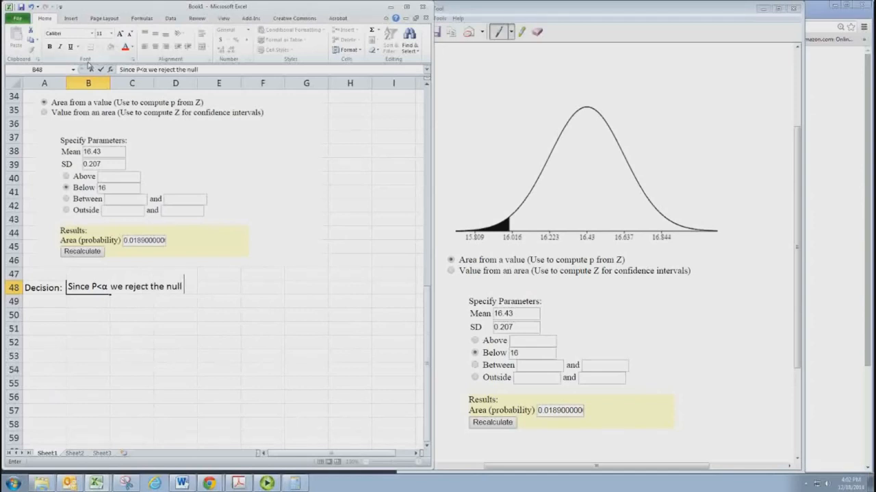
text(hypothesis)
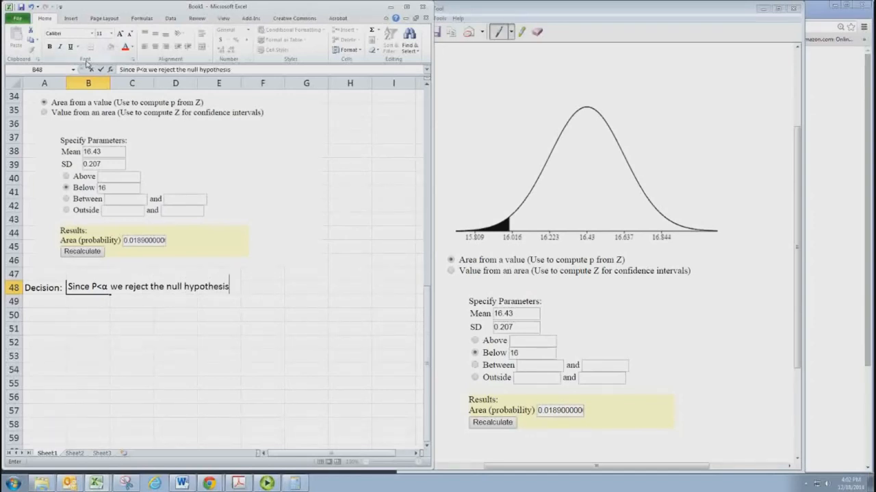
key(Return)
Enter the label "Conclusion:" in A49 and minimize the snip window covering the browser
key(Left)
text(Conclusionm)
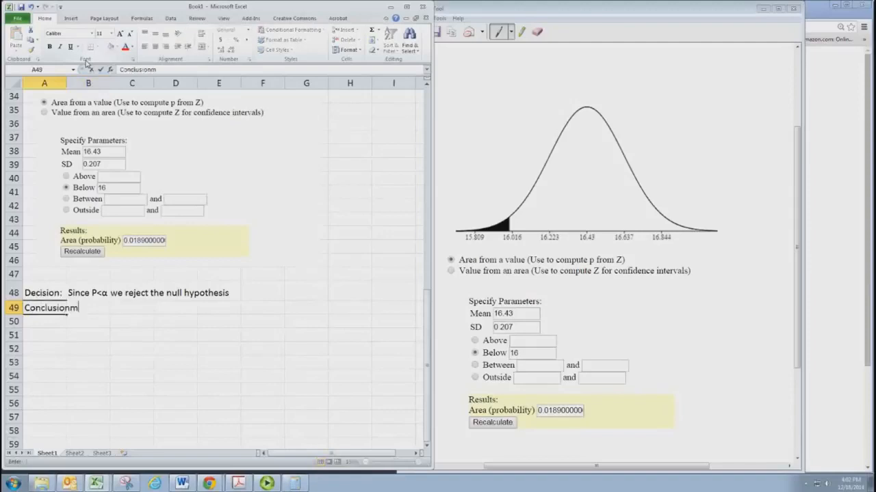
key(BackSpace)
click(763, 9)
click(272, 309)
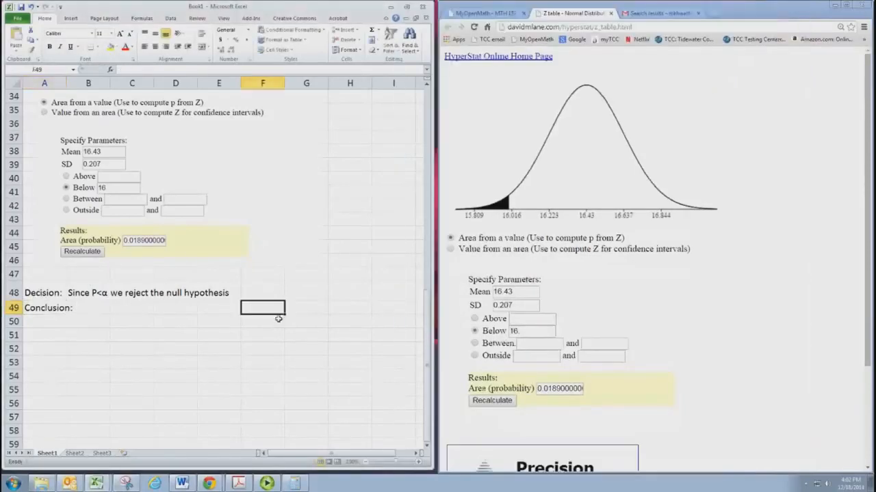
Switch to the textbook PDF in Adobe Acrobat and read the claim stated in Example 9.14
scroll(273, 308, up, 11)
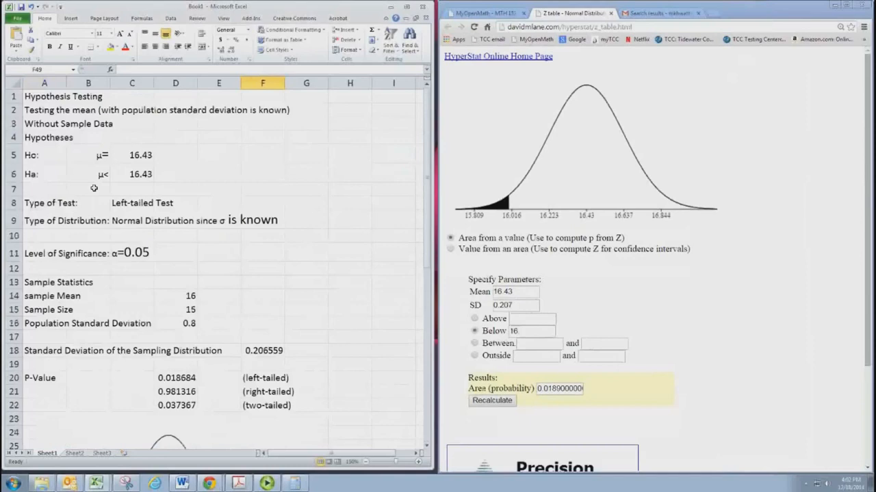
click(486, 13)
click(239, 485)
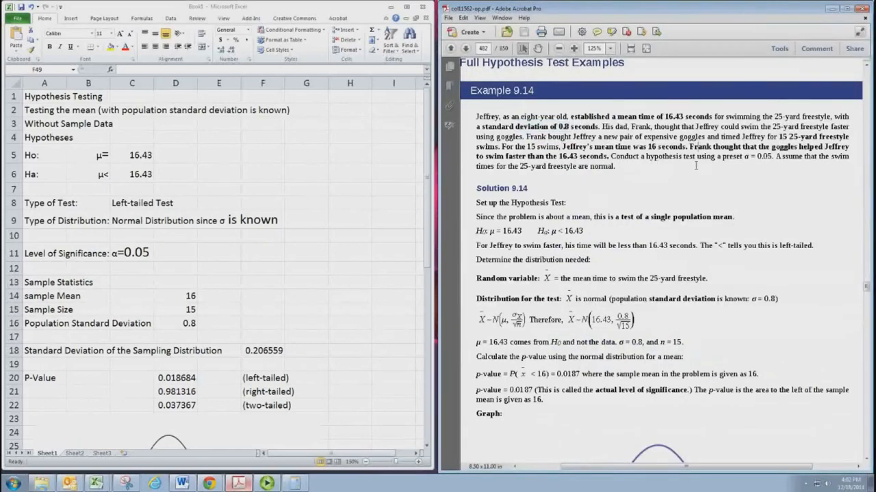
click(299, 294)
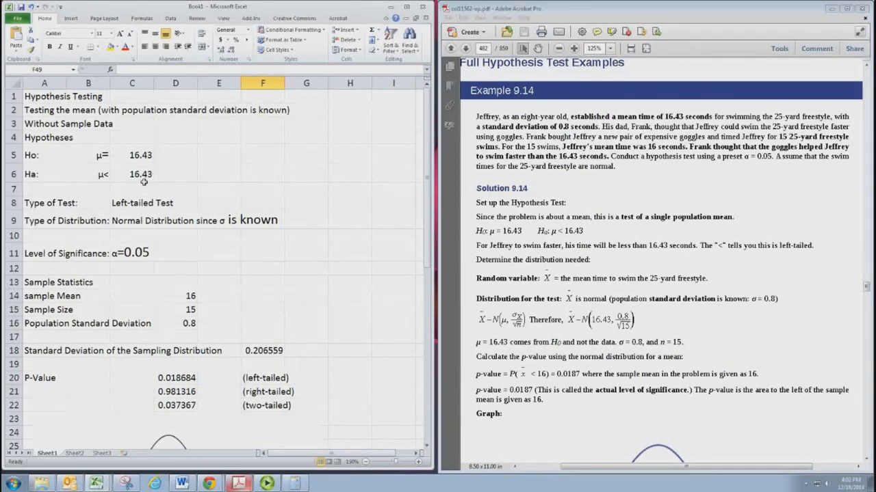
Enter the conclusion in B49 that the sample data supports the claim that the goggles helped the named swimmer swim faster at the 0.05 level of significance
scroll(142, 186, down, 11)
click(106, 307)
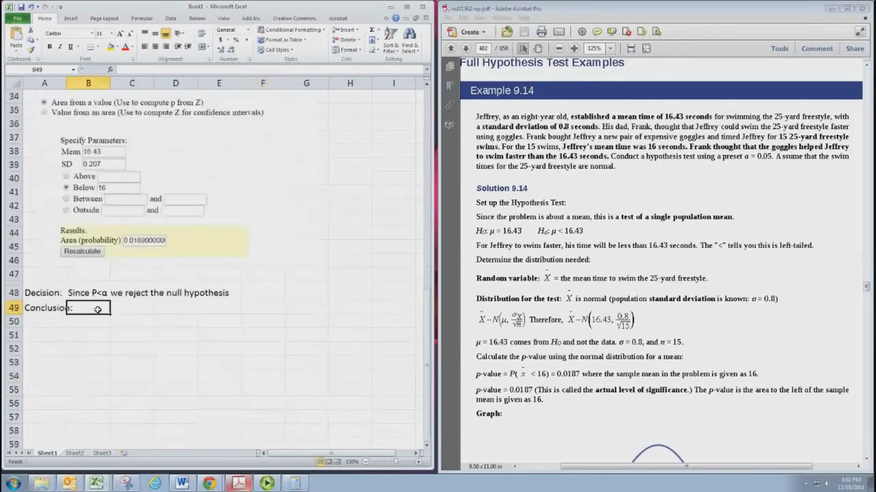
text(The )
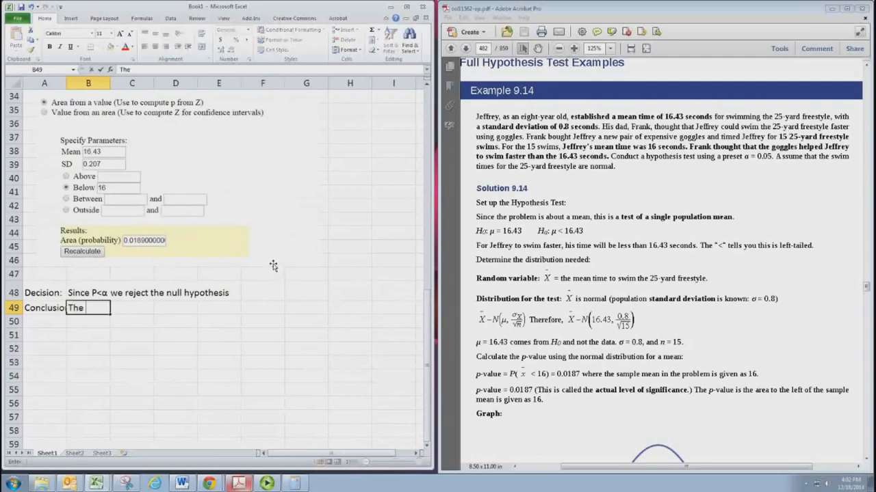
text(sample data supports the claim)
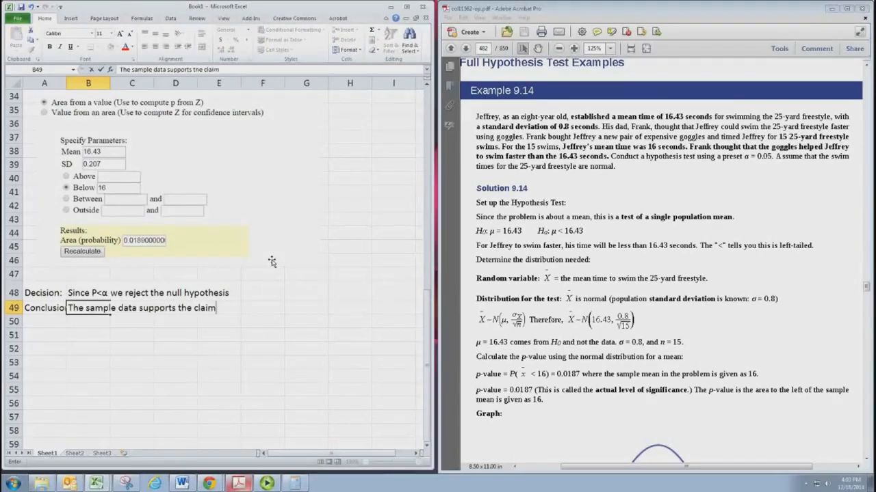
text( that the goggles helped Je)
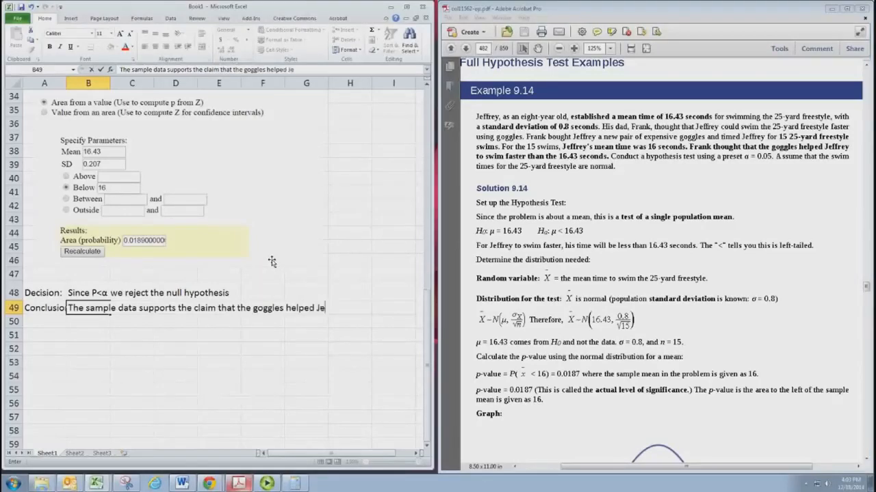
text(ffrey swim faster at the)
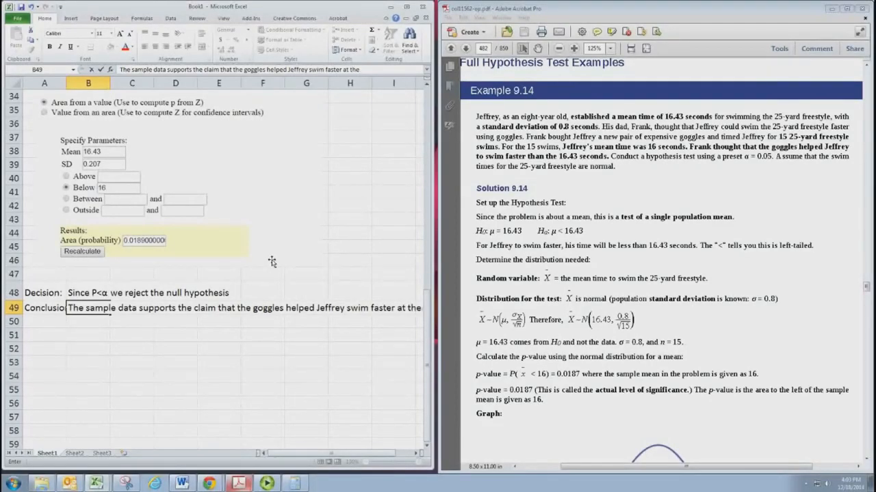
text( 0.05 level )
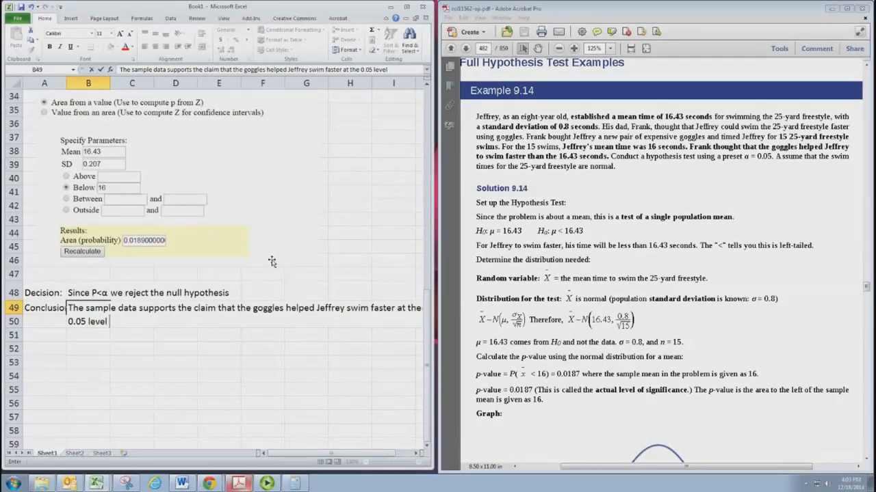
text(of significance.)
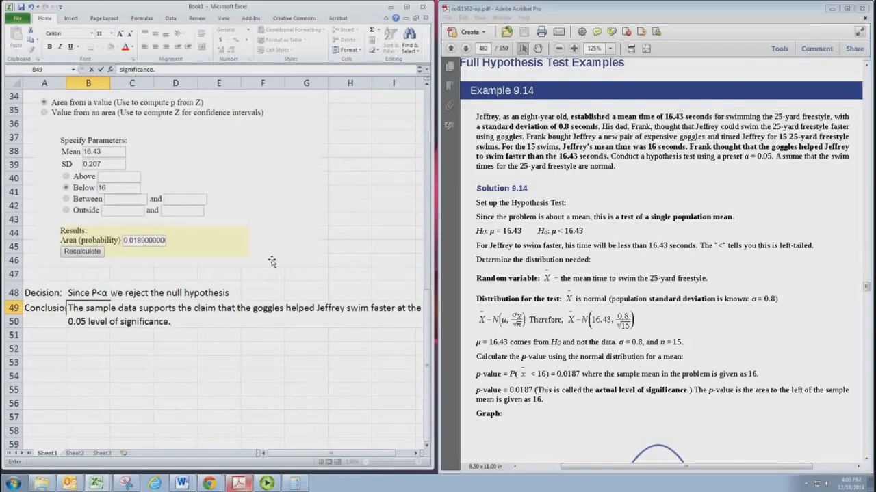
key(Return)
Autofit column A so its width matches the labels
double_click(66, 83)
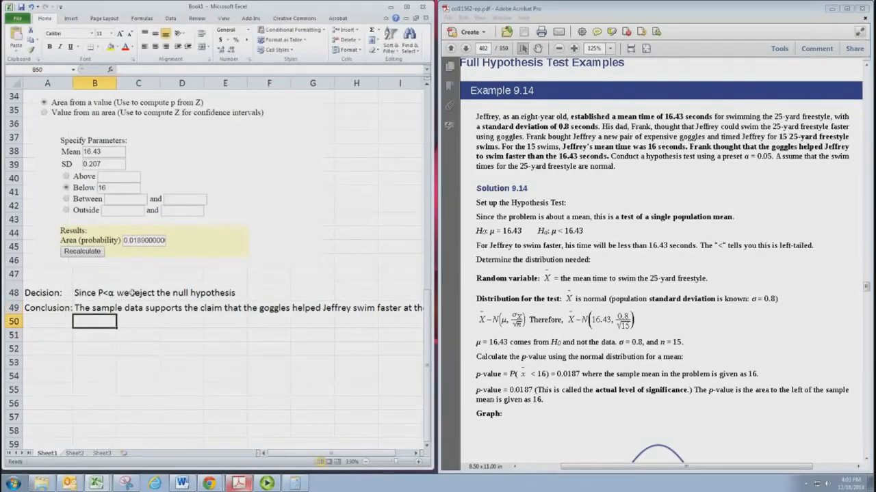
click(128, 334)
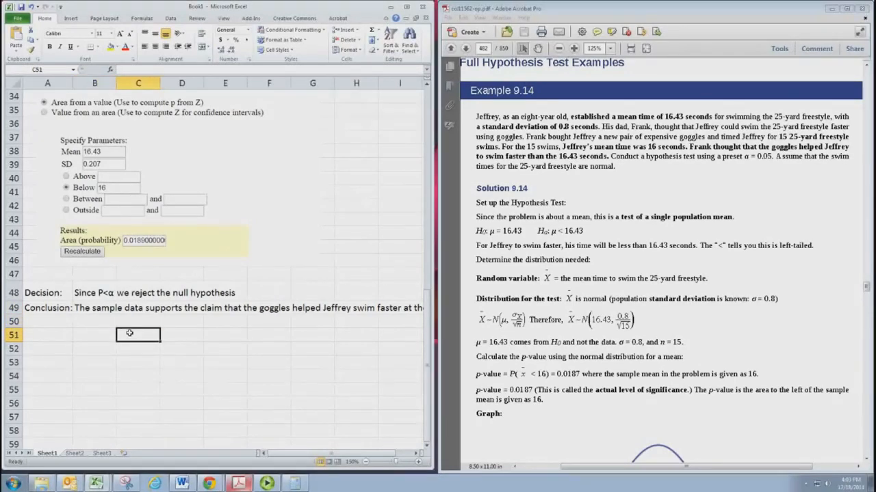
Copy the whole test block A3:G49, including the calculator picture, and paste it at J3
scroll(129, 333, up, 11)
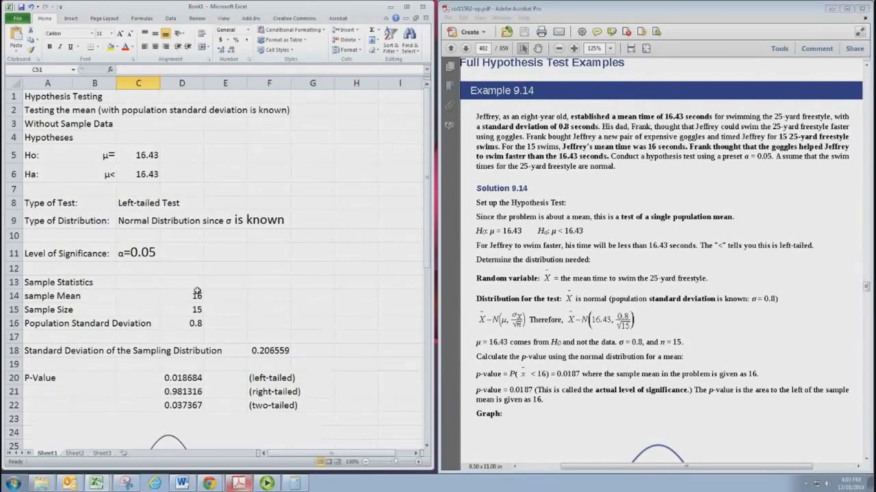
click(34, 126)
scroll(34, 125, down, 8)
key(ctrl+c)
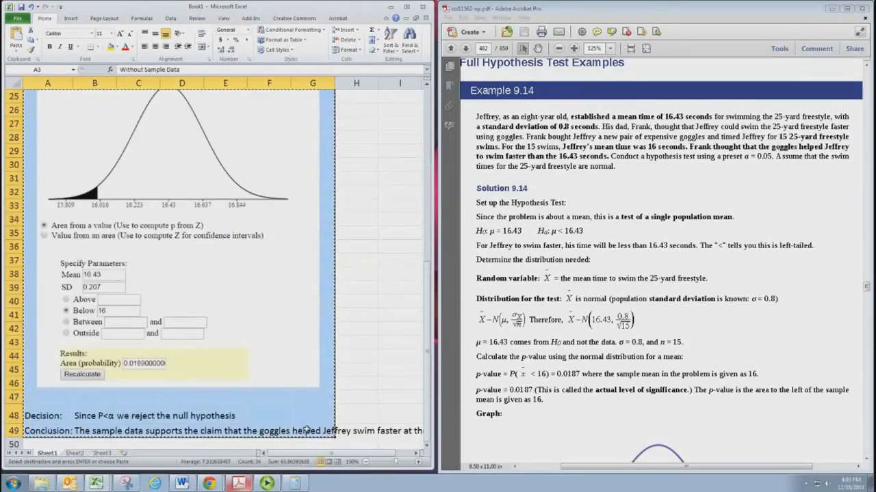
drag(320, 454, 340, 457)
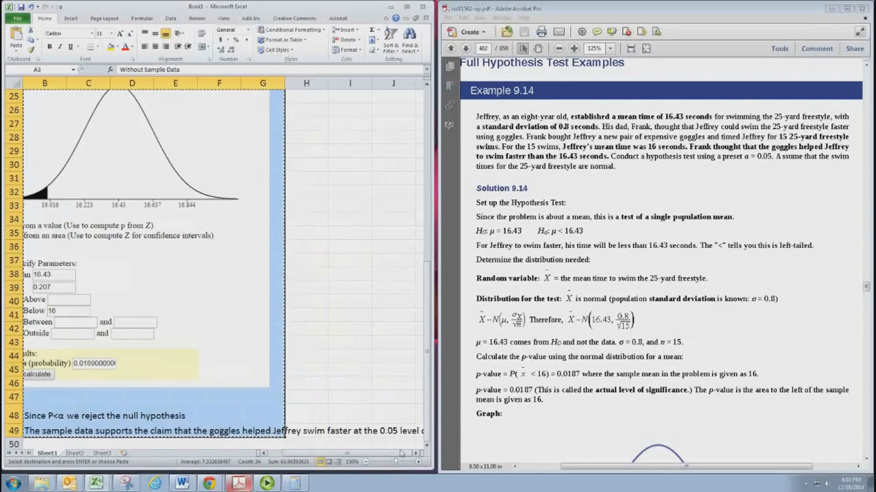
scroll(400, 452, up, 8)
scroll(400, 453, right, 3)
click(256, 124)
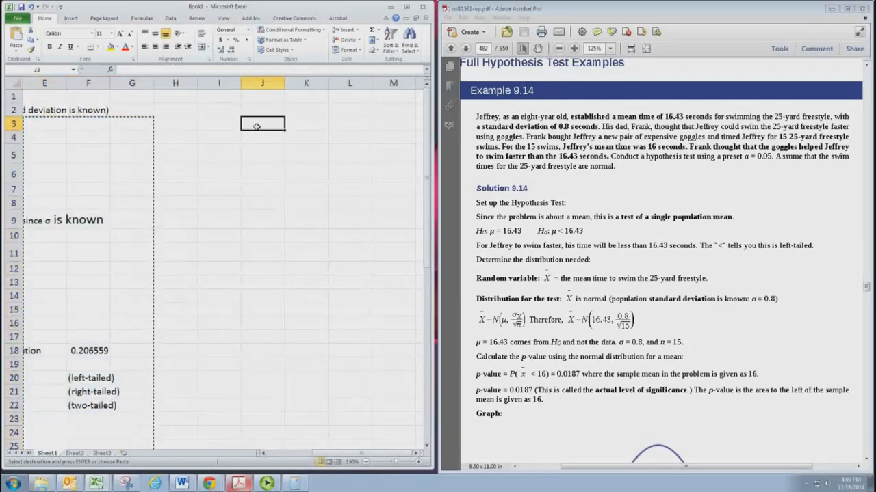
key(ctrl+v)
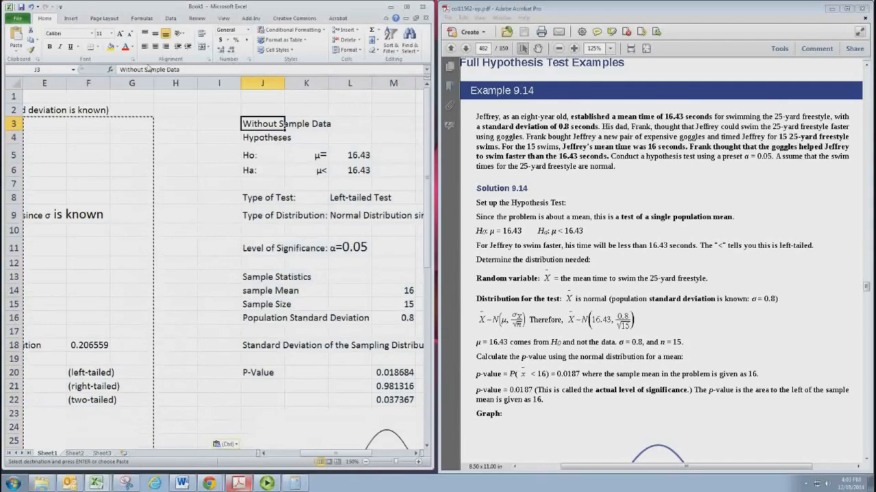
Change the copied block's heading in J3 to "With Sample Data"
click(142, 70)
key(BackSpace)
key(BackSpace)
key(BackSpace)
key(Return)
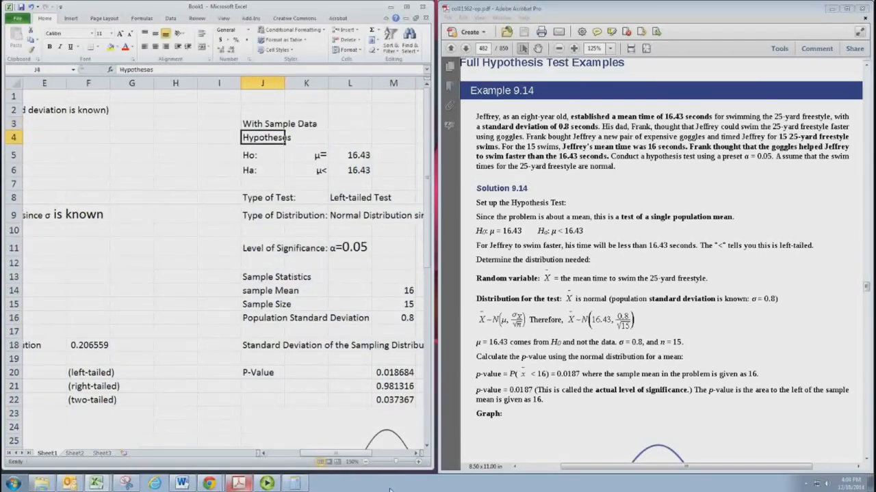
click(417, 454)
click(417, 454)
click(417, 454)
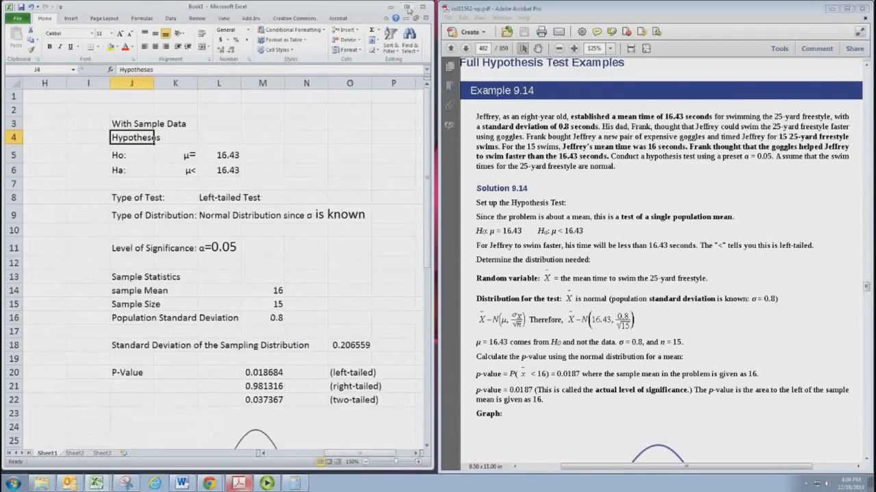
Maximize the workbook window and enter the heading "Sample Data" in R13 beside the copied test block
key(super+Up)
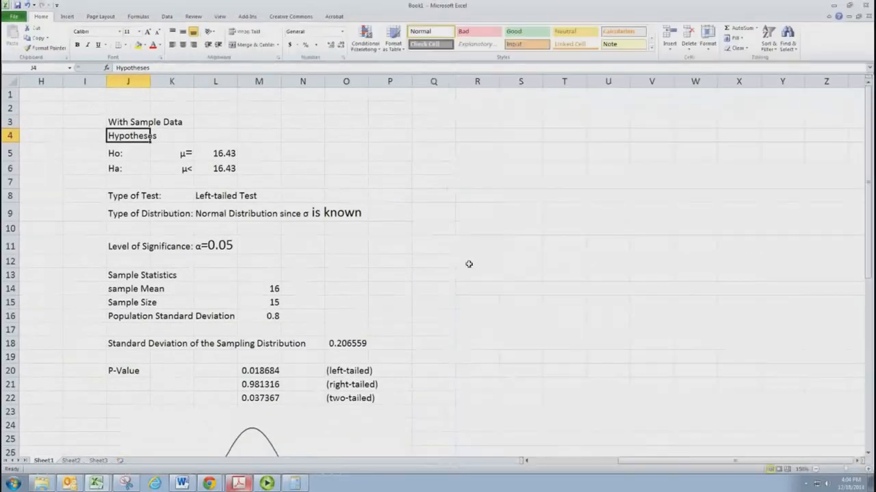
click(179, 160)
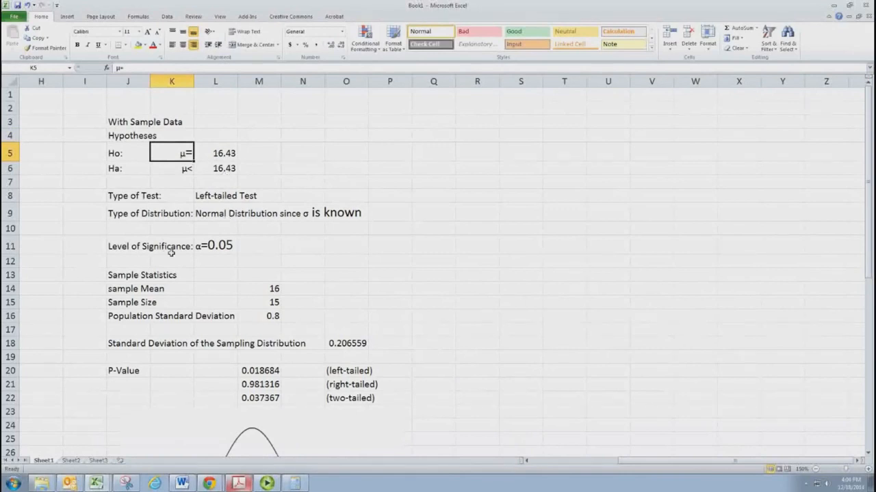
scroll(171, 251, down, 1)
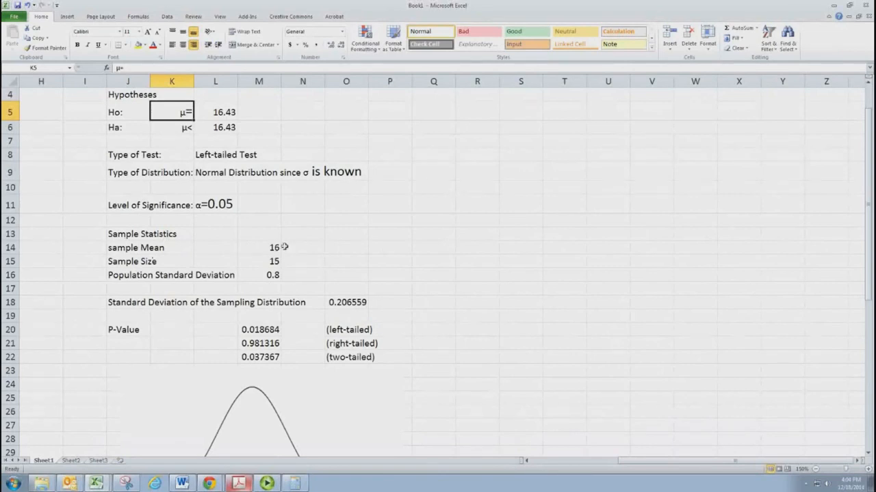
click(518, 238)
key(Left)
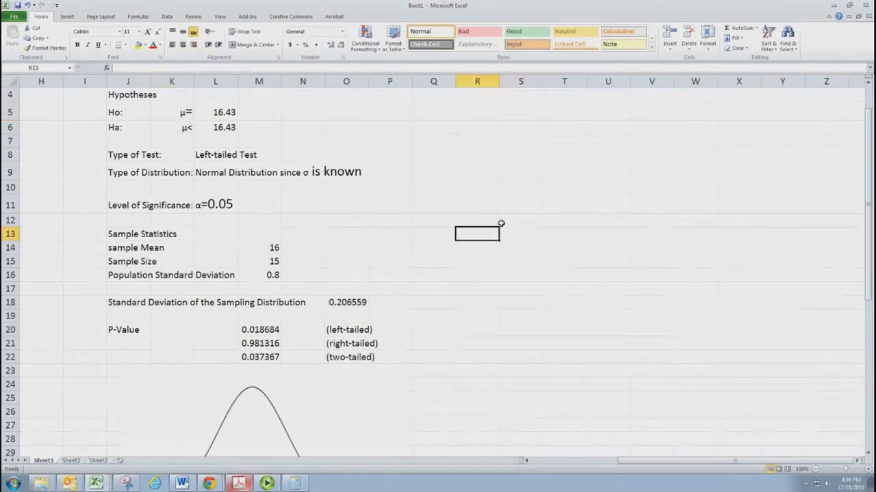
text(Sample)
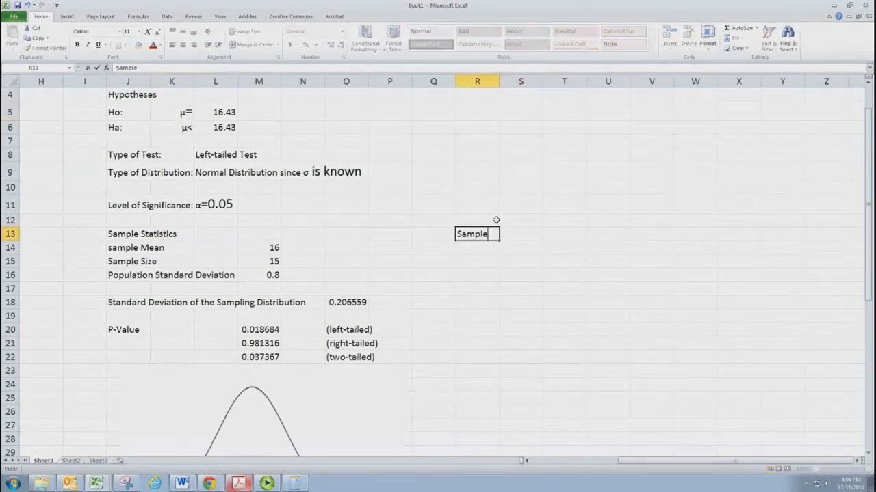
text( Data)
key(Return)
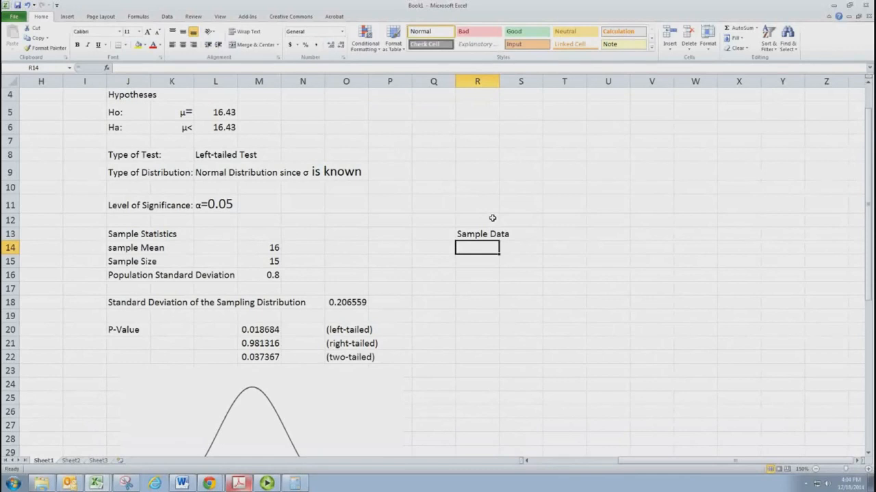
Enter 16 in R14 and fill it down through R28 as the sample values
text(16)
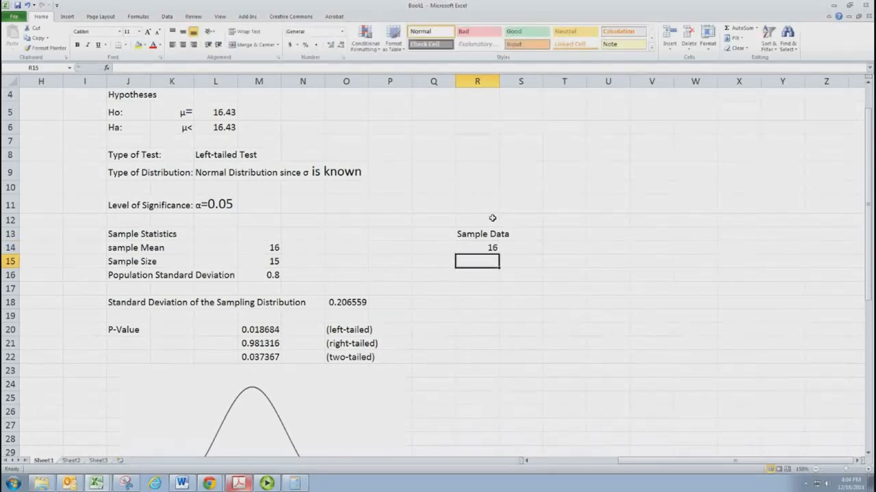
key(Return)
click(488, 250)
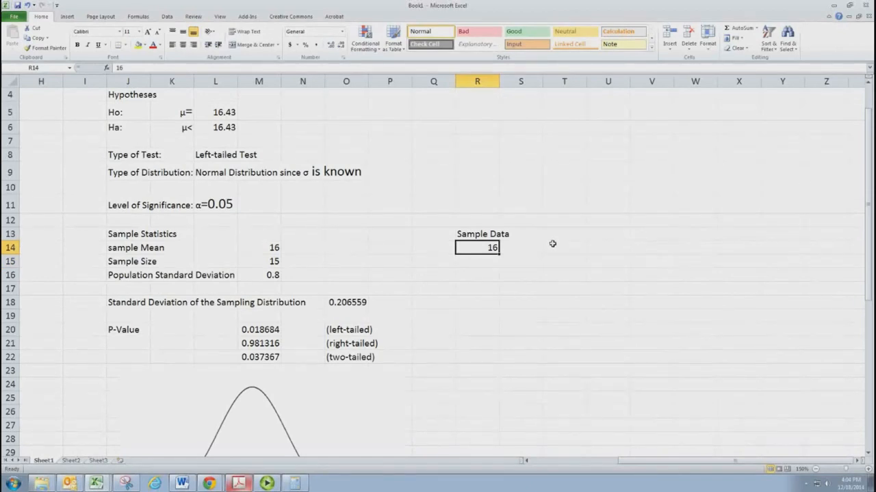
drag(500, 254, 503, 441)
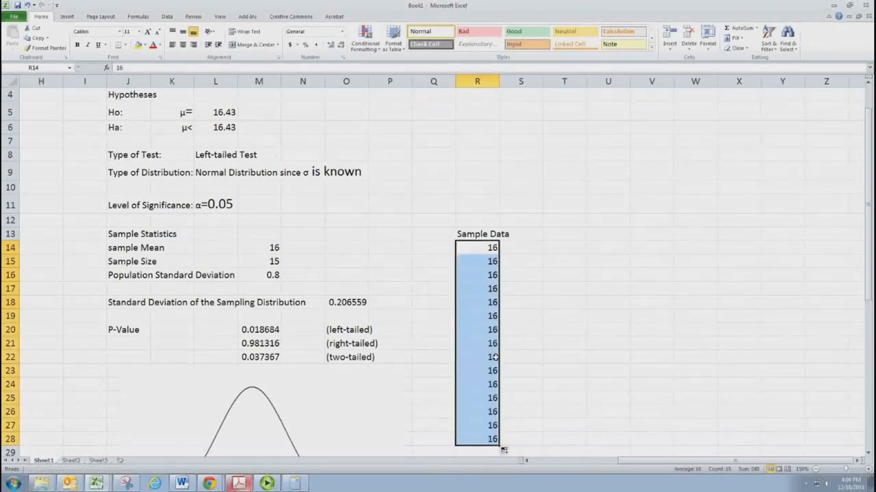
Replace the copied block's sample mean in M14 with =AVERAGE(R14:R119), then check the formula's range
click(272, 248)
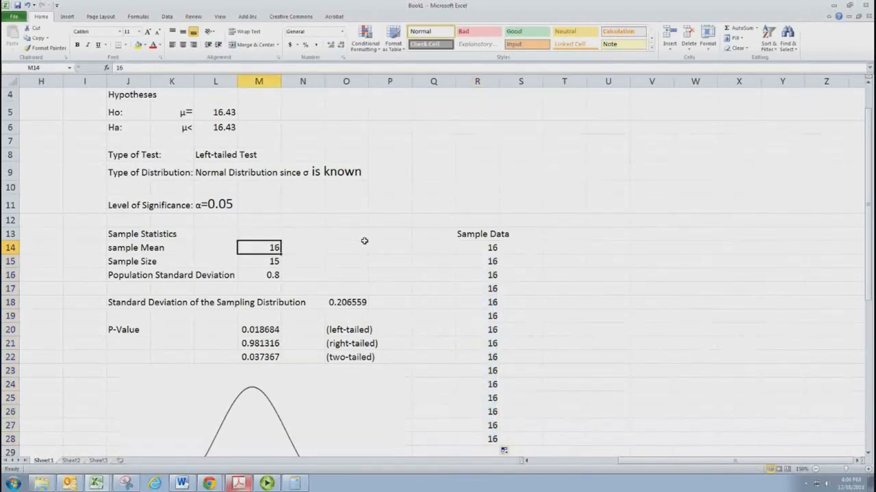
text(=)
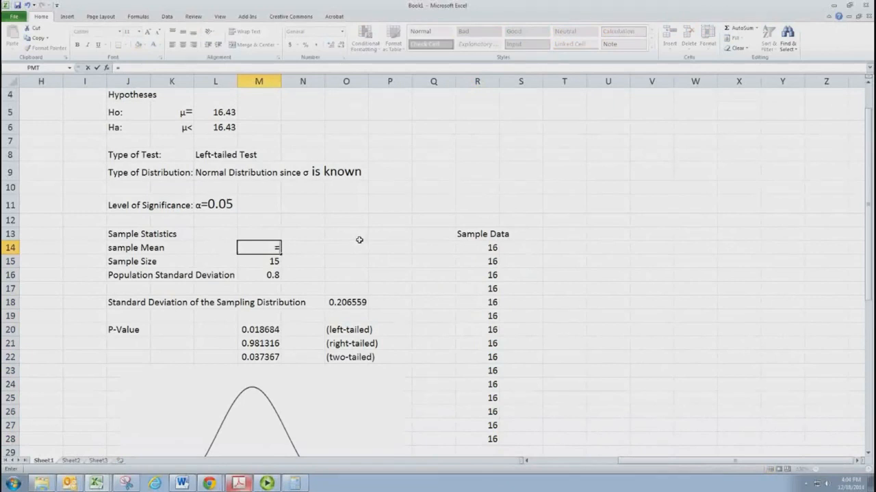
text(A)
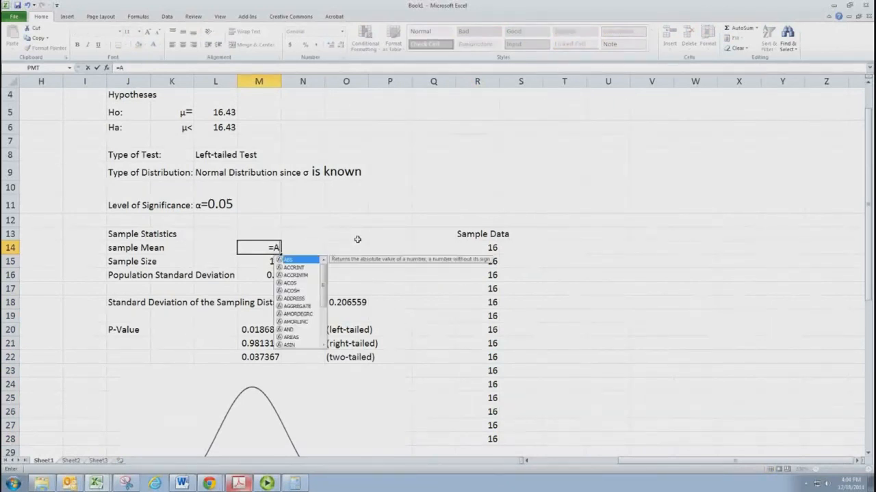
text(VERAGE()
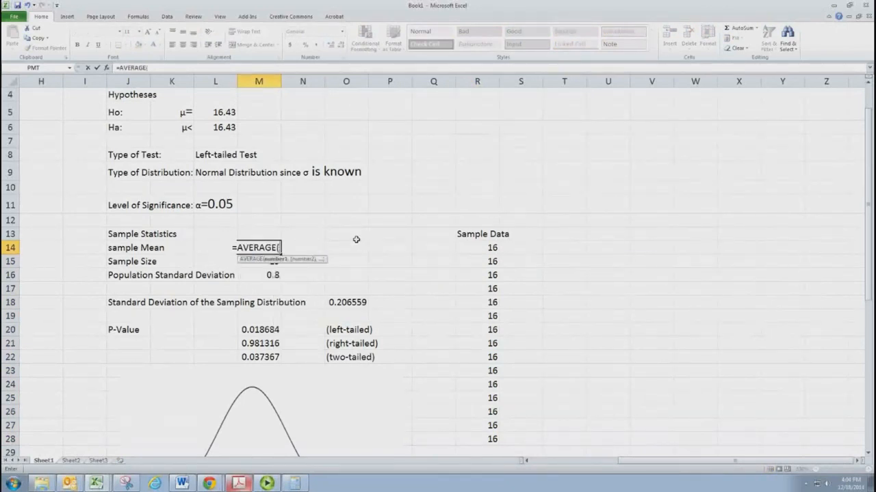
click(463, 248)
scroll(450, 244, down, 20)
drag(454, 247, 448, 245)
key(Return)
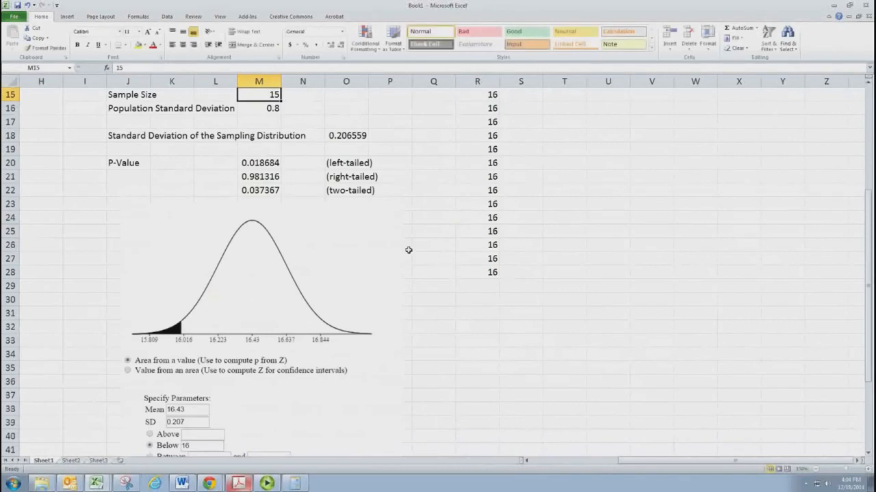
scroll(408, 251, up, 5)
double_click(265, 291)
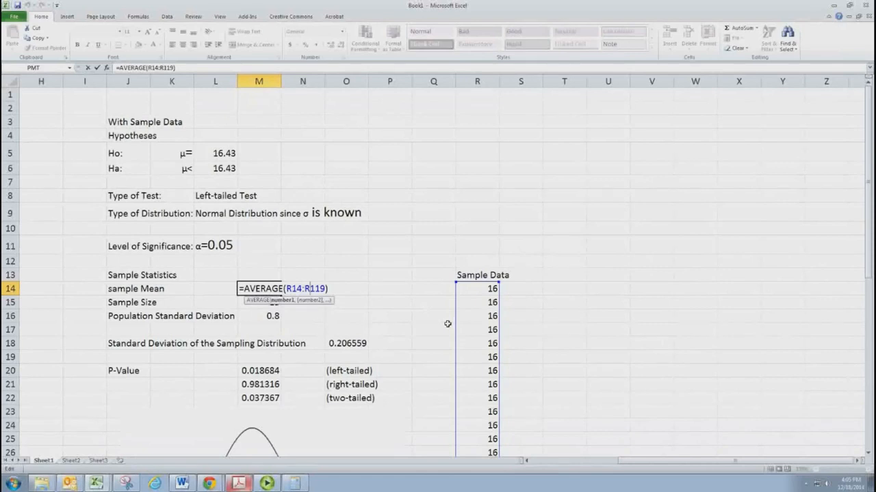
key(Return)
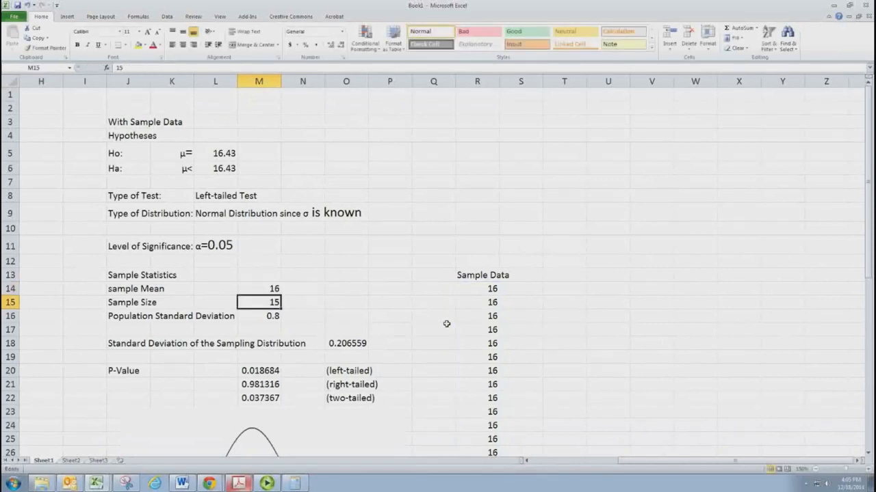
Replace the copied block's sample size in M15 with =COUNT(R14:R119) and check the formula's range
text(=COUNT)
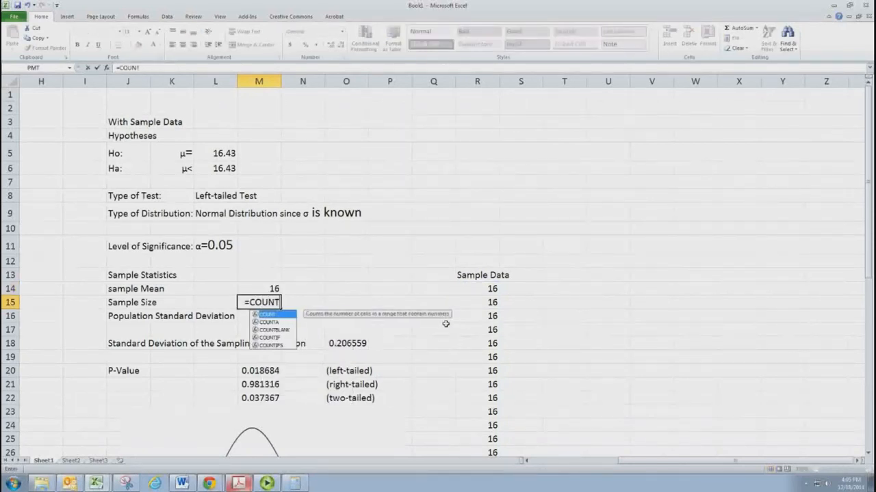
text(()
click(481, 292)
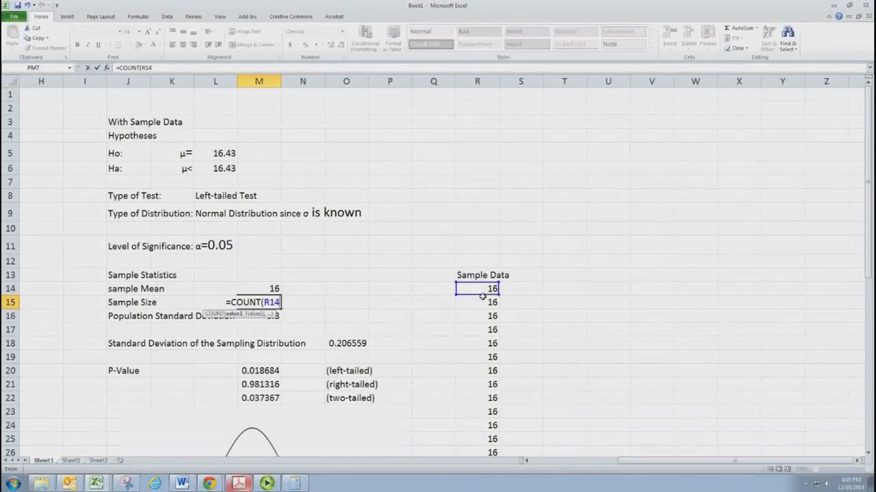
key(ctrl+shift+Down)
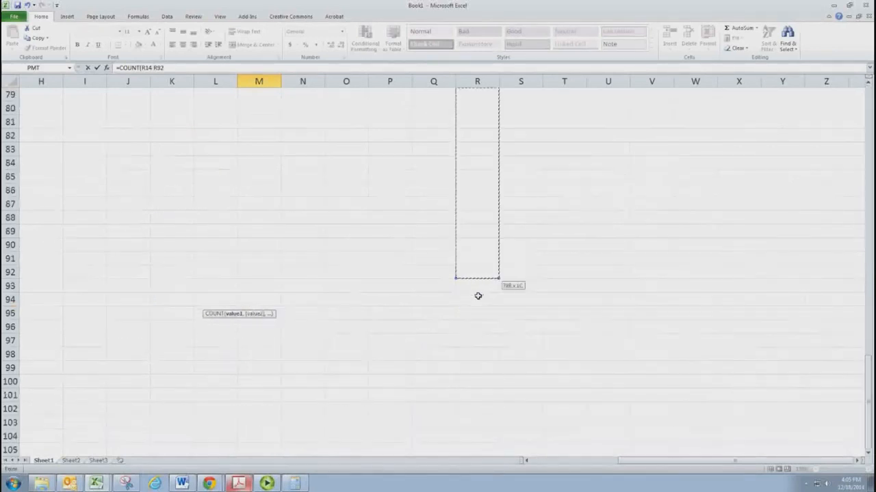
key(shift+Page_Down)
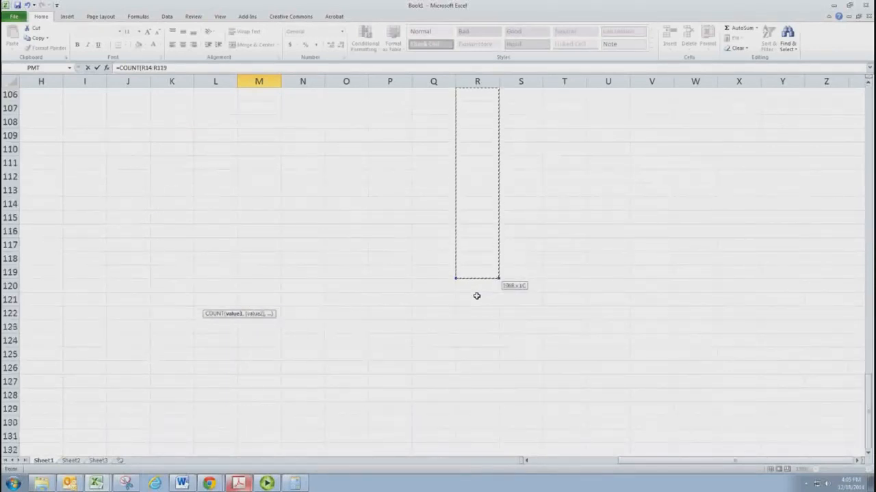
key(Return)
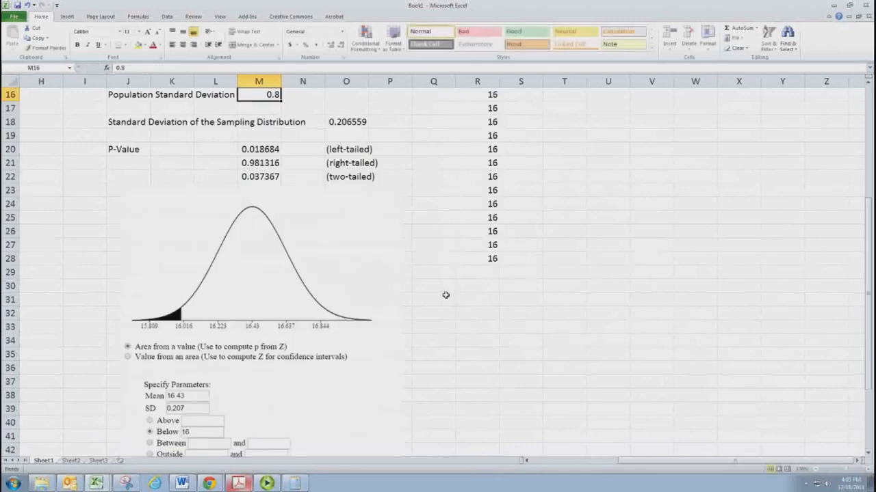
key(Up)
key(F2)
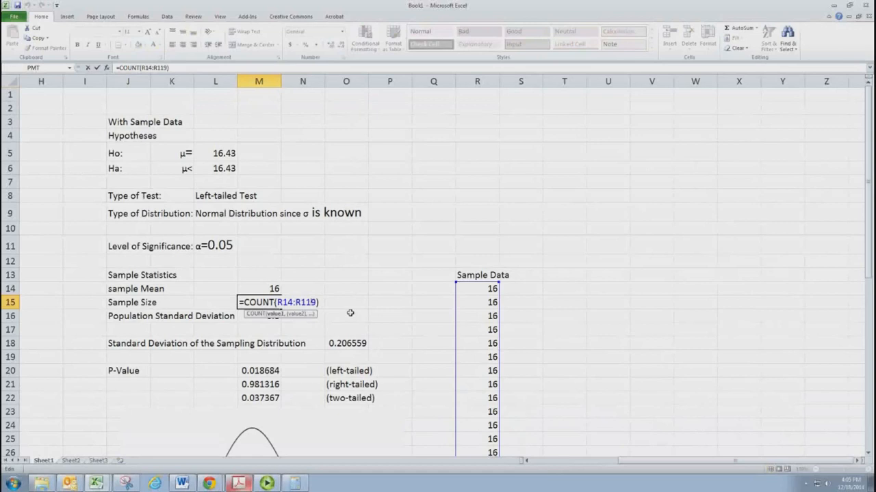
click(493, 357)
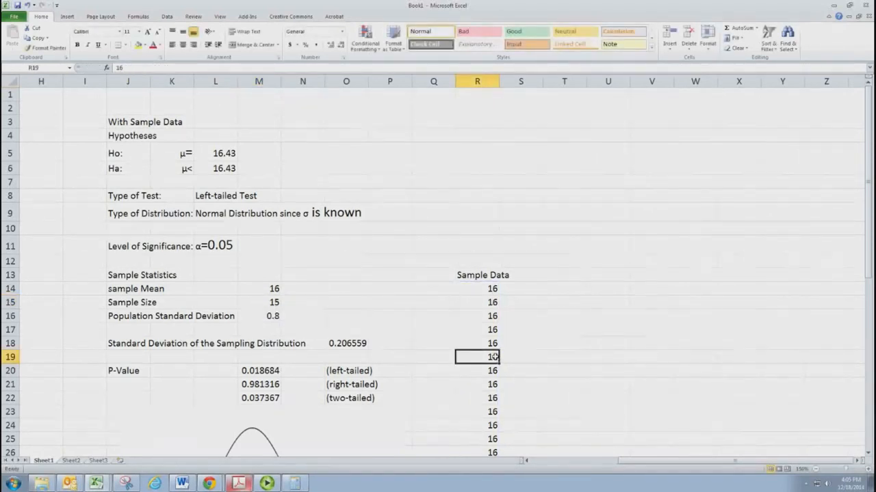
Examine the copied block's population standard deviation in M16 and the formulas in O18 and M20
click(265, 318)
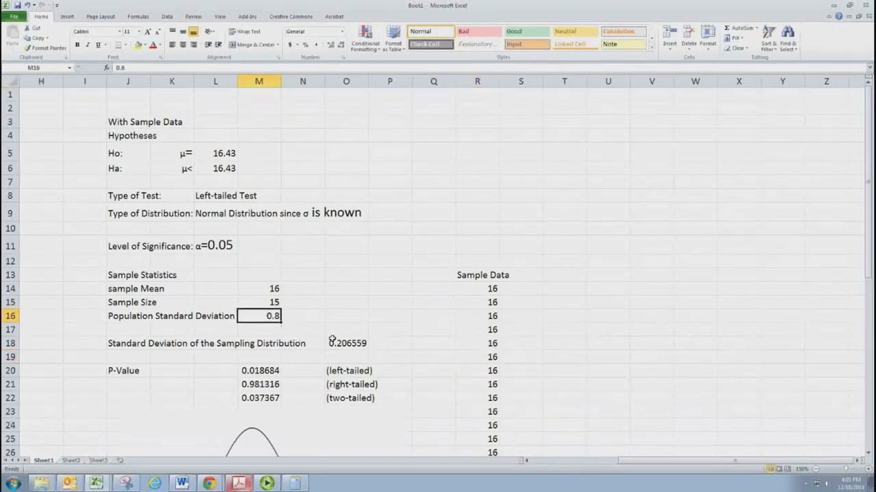
click(354, 347)
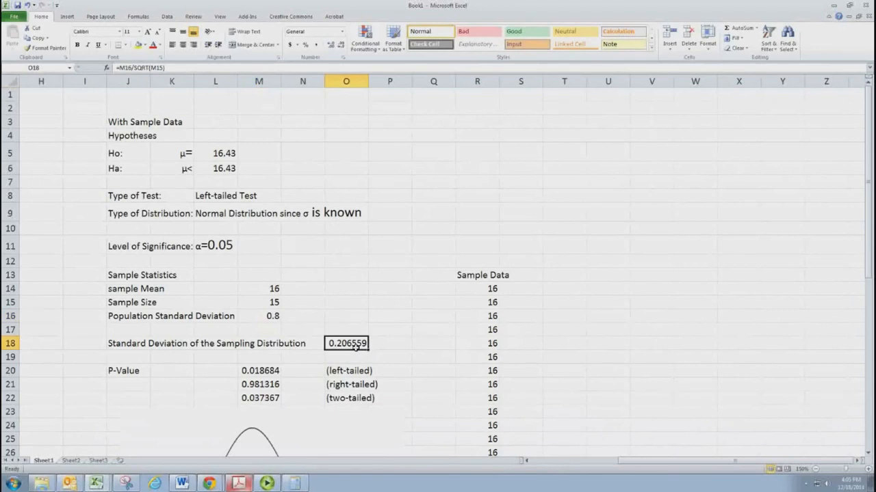
click(278, 374)
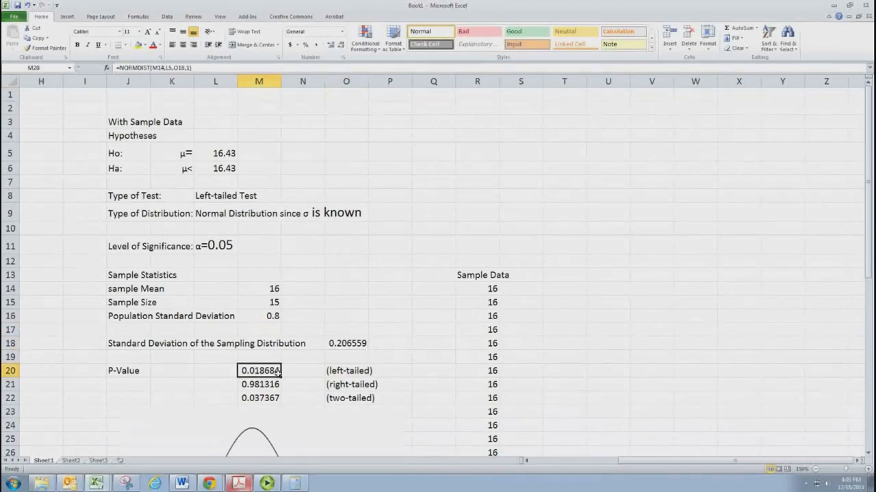
scroll(276, 384, down, 1)
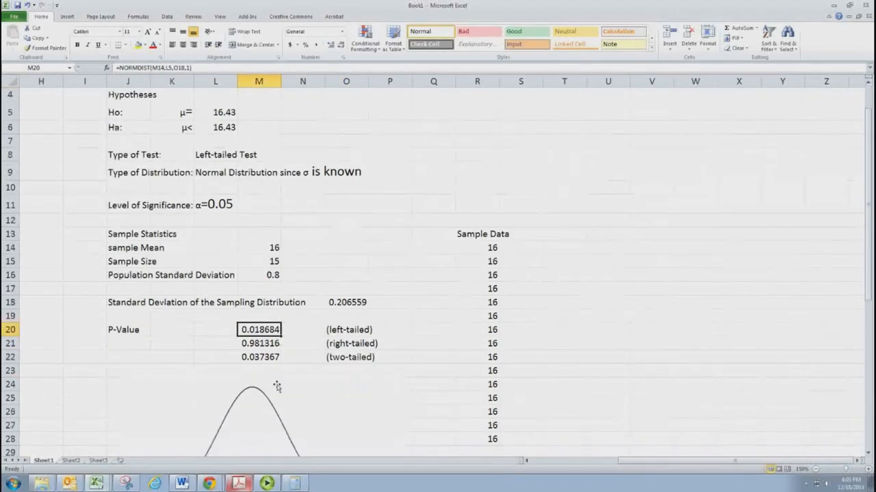
scroll(277, 387, up, 1)
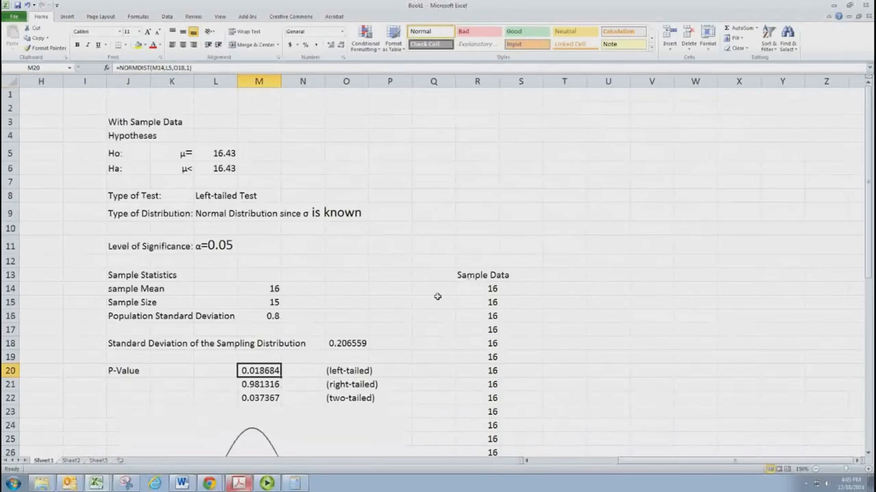
Rename the Sheet1 worksheet as Z-Test
right_click(43, 460)
click(68, 383)
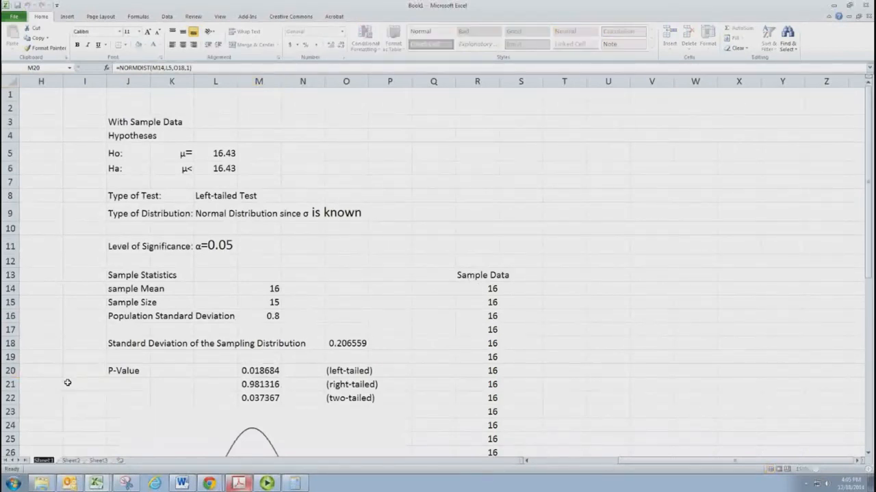
text(Z-Tes)
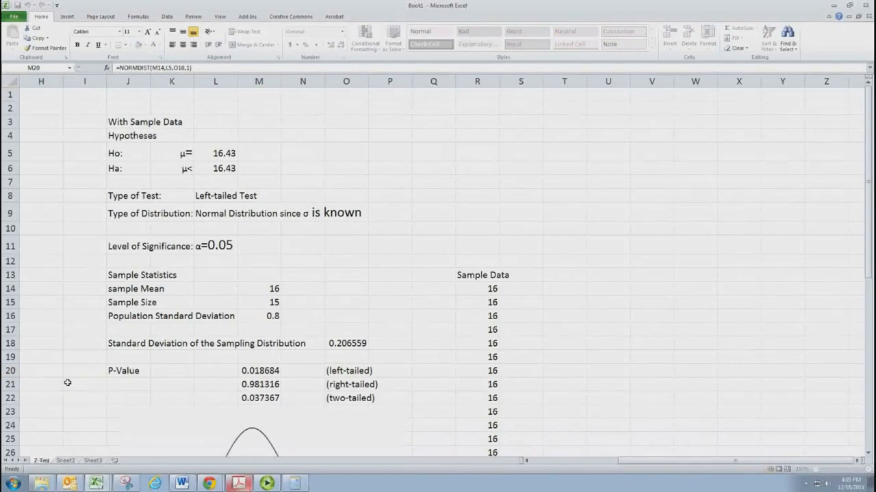
text(t)
drag(635, 464, 551, 460)
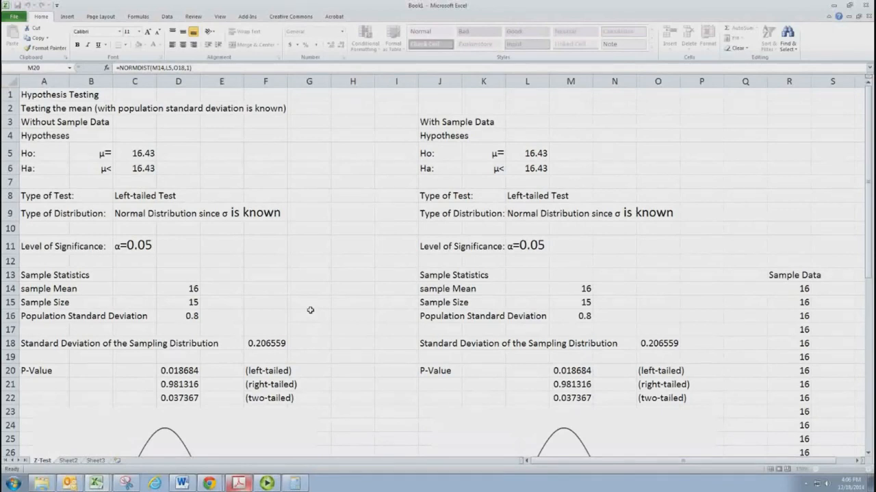
click(266, 483)
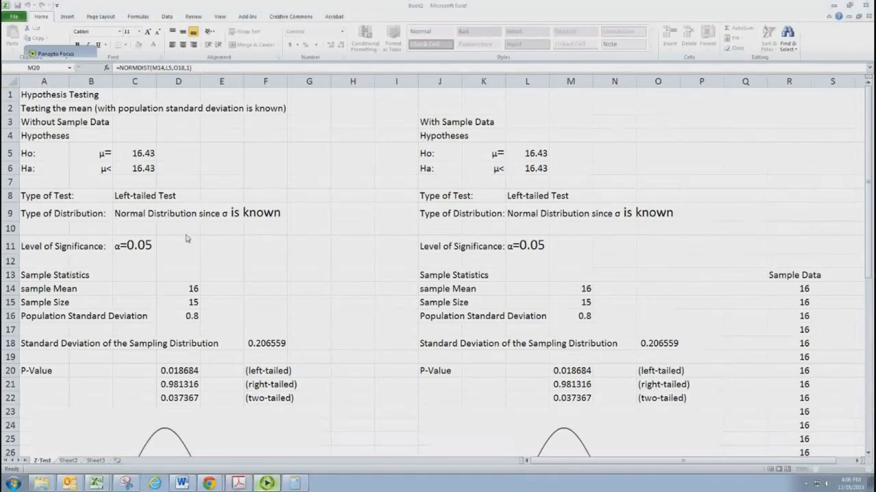